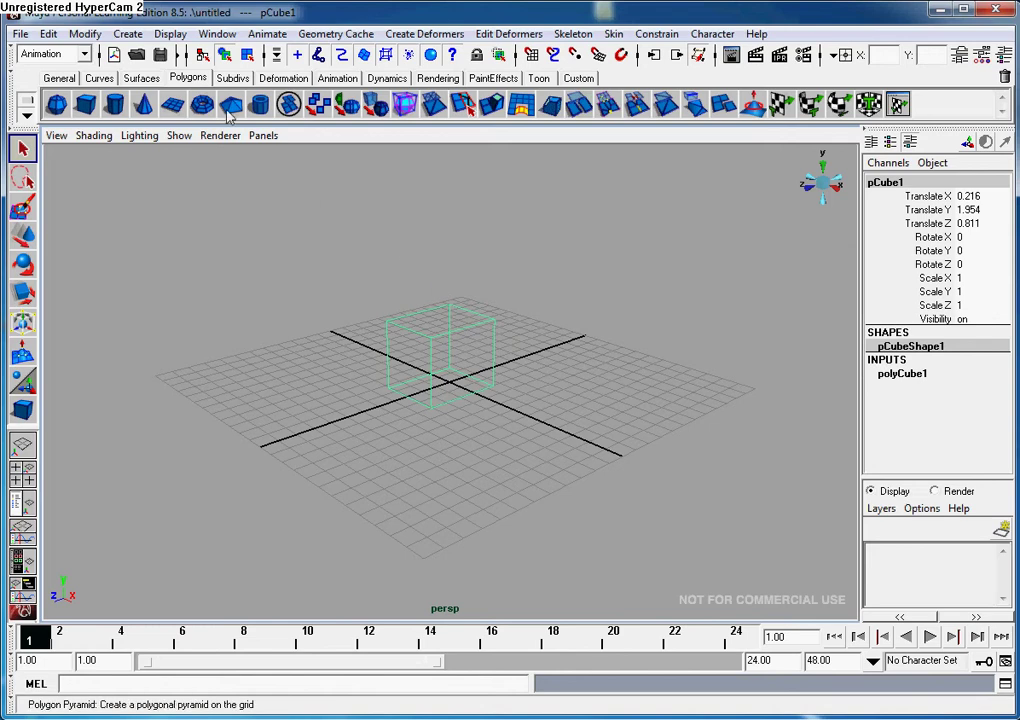
Browse the polygon primitive options and close the menus without creating anything.
left_click(128, 34)
mouse_move(150, 76)
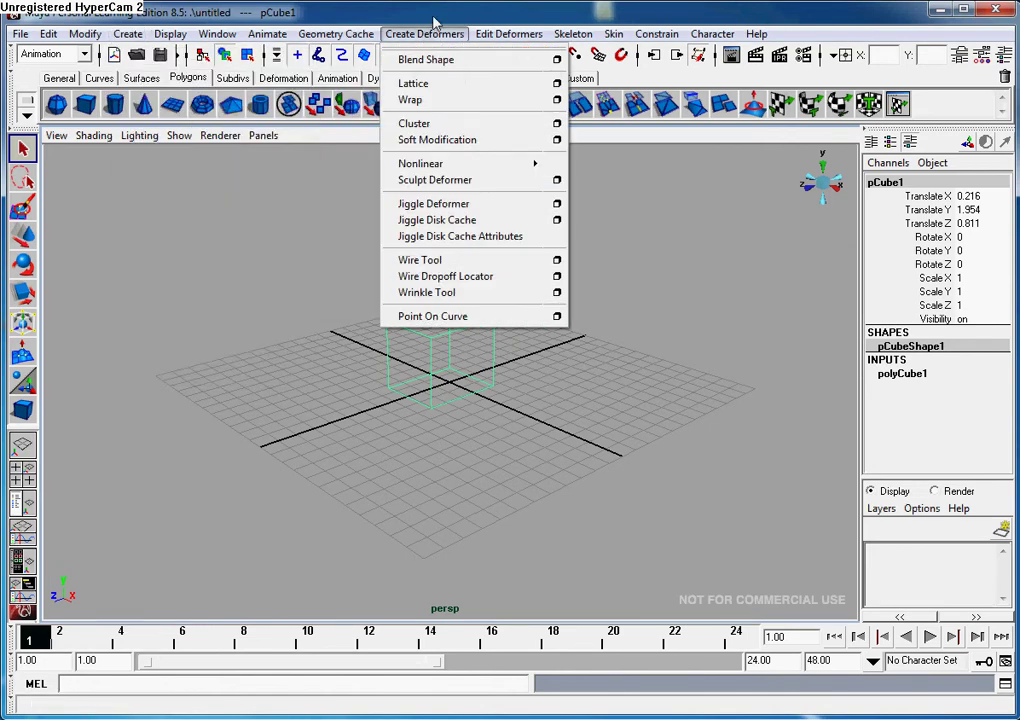
left_click(348, 20)
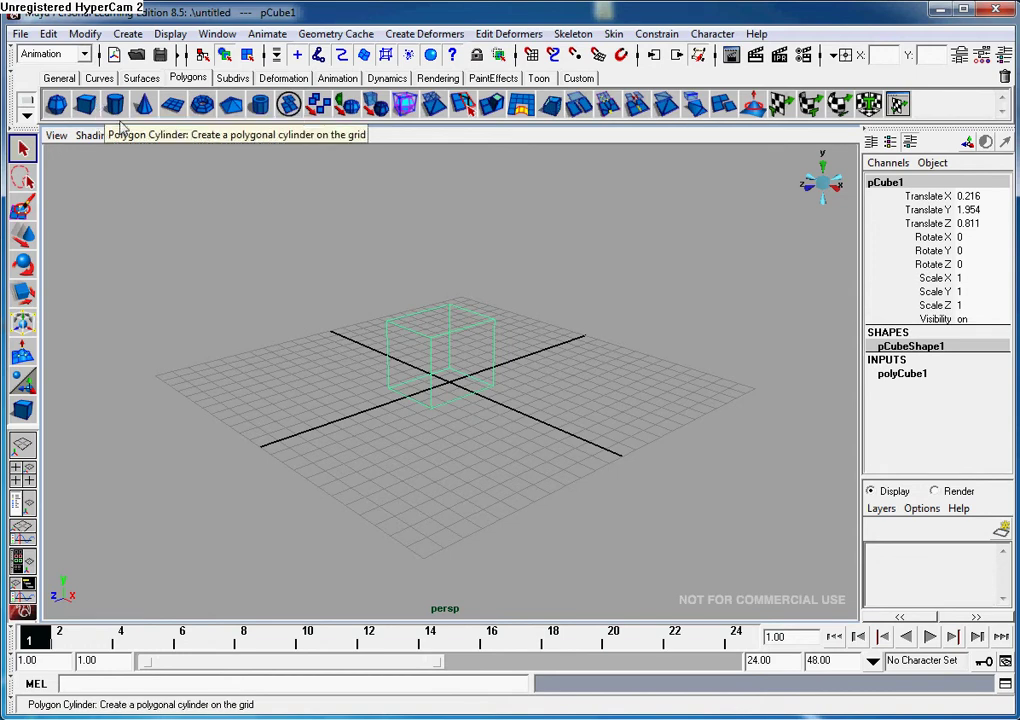
Switch the cube to Edge mode, zoom in, and select edge pCube1.e[7].
right_click(446, 345)
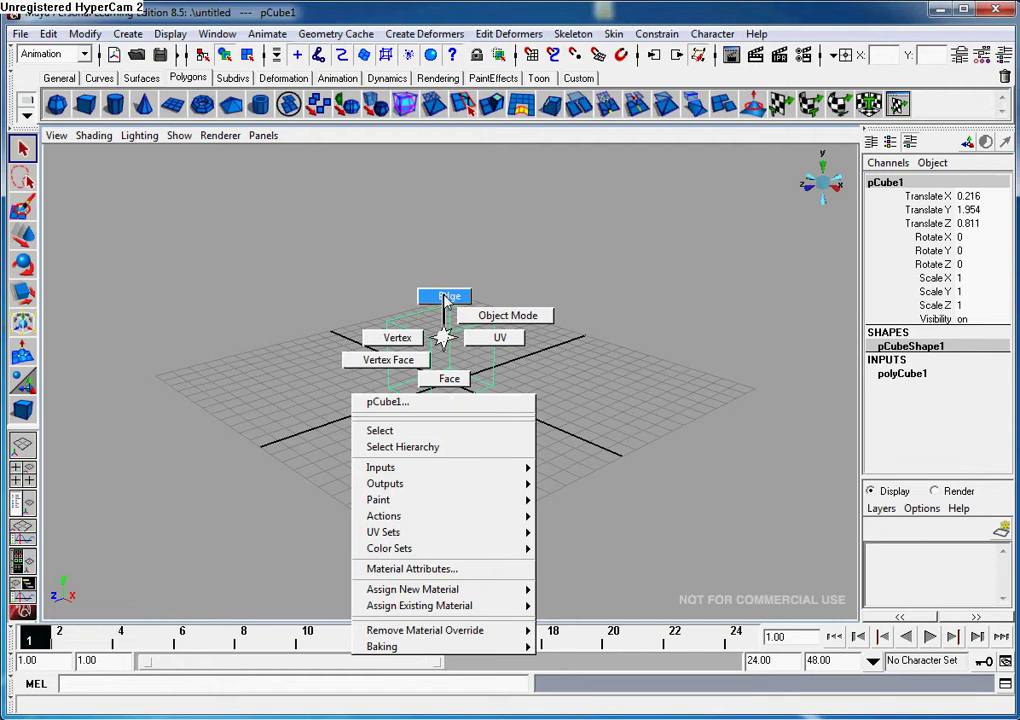
right_click_drag(448, 299, 445, 298)
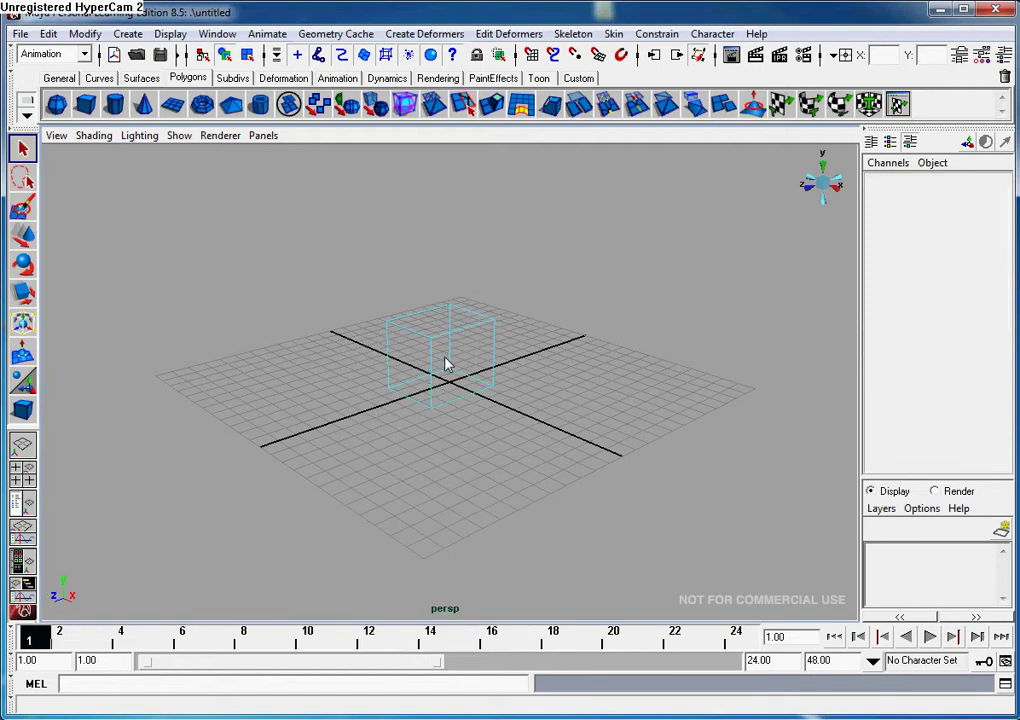
scroll(447, 360, "up", 2)
scroll(460, 325, "up", 1)
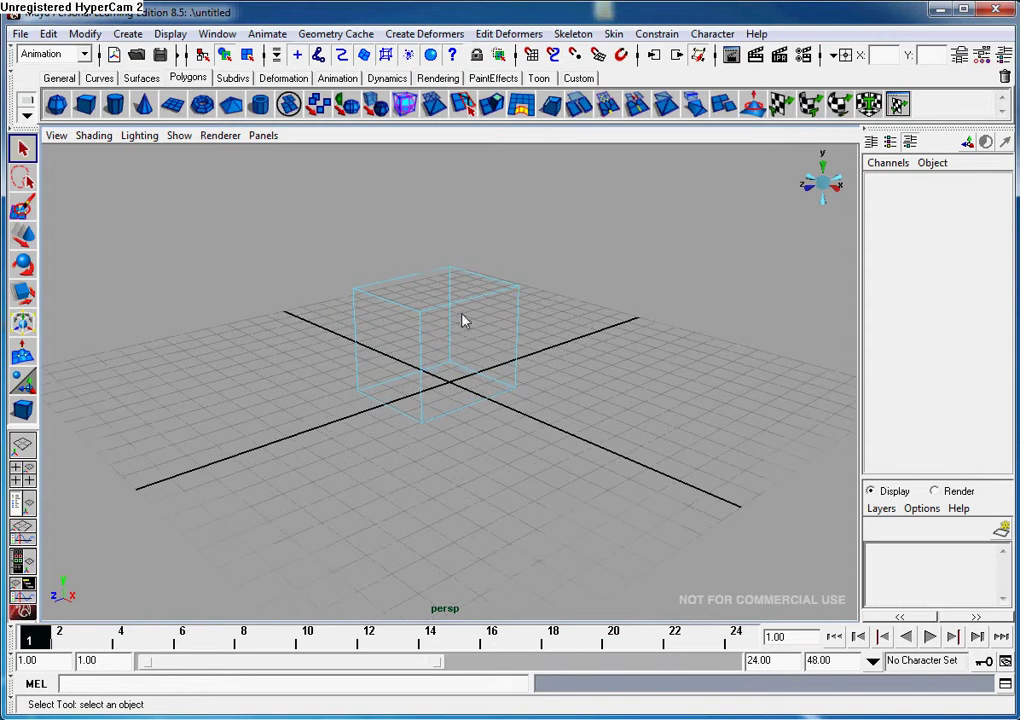
right_click_drag(440, 296, 437, 330)
left_click(448, 313)
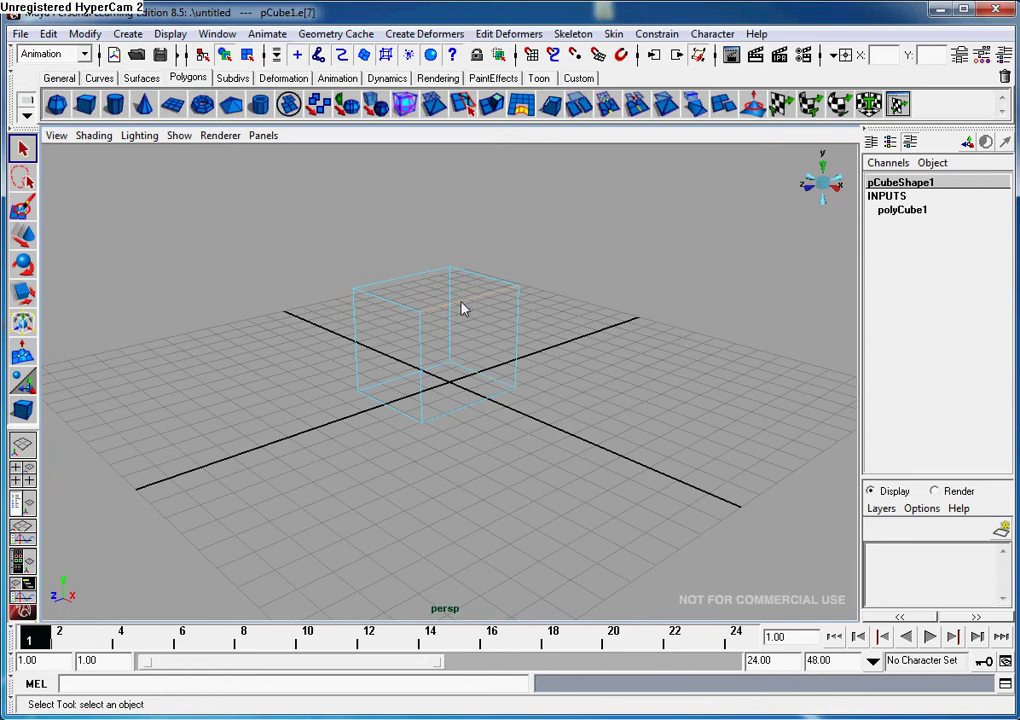
Drag the selected top edge outward along X with the Move Tool, then deselect it.
left_click_drag(476, 424, 505, 425, "alt")
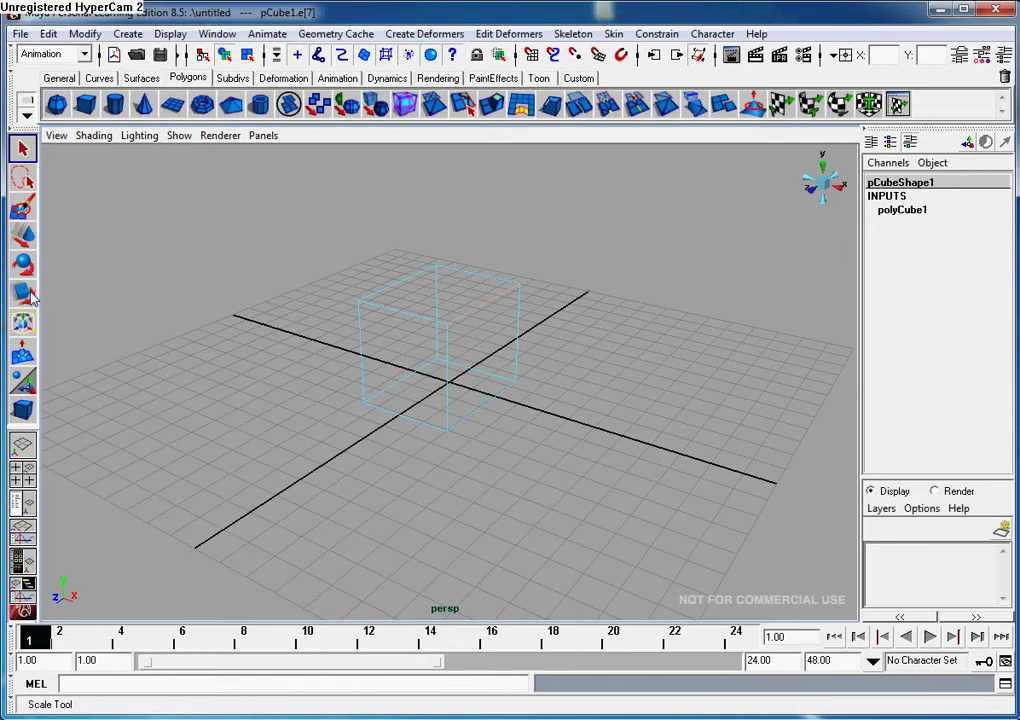
left_click(31, 234)
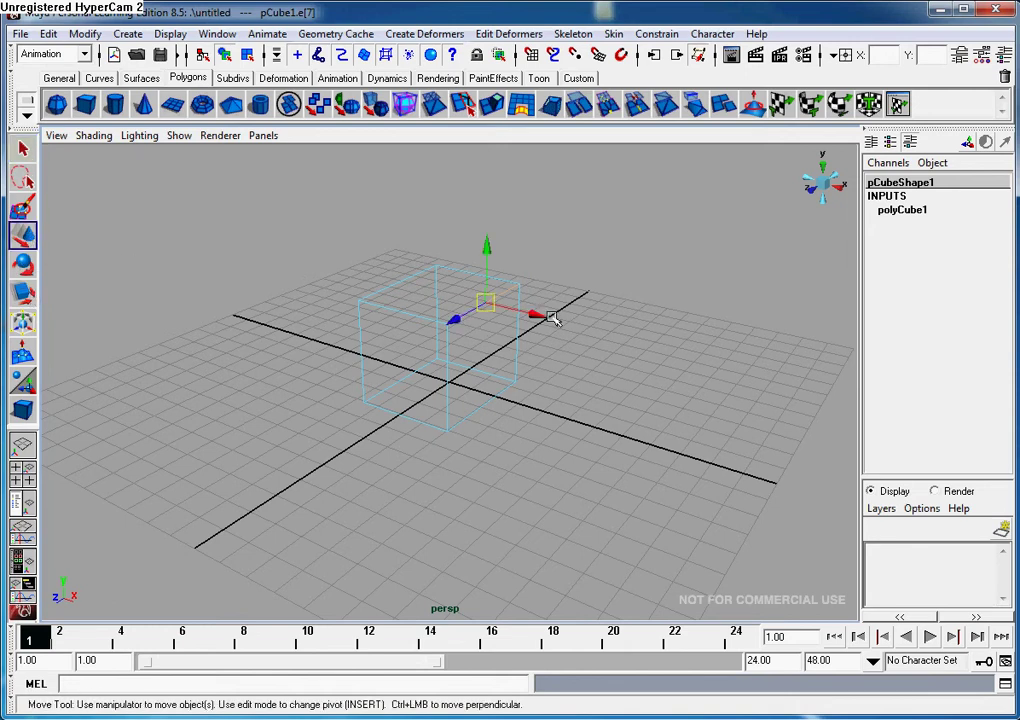
left_click_drag(551, 314, 641, 410)
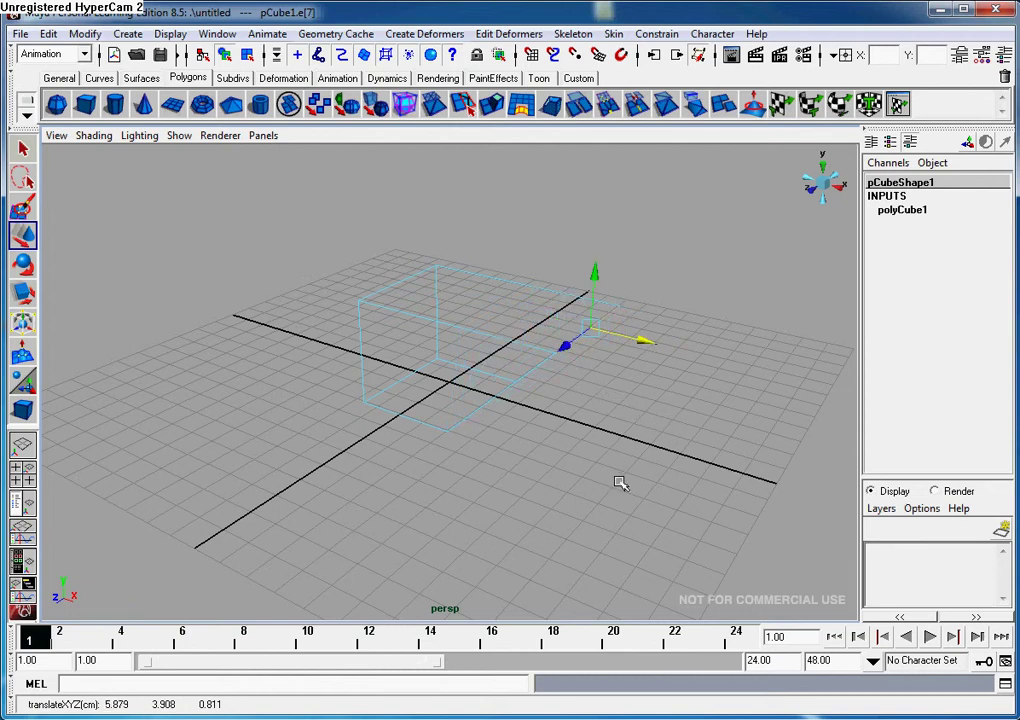
mouse_move(615, 490)
left_mouse_down("alt")
mouse_move(587, 464)
mouse_move(593, 476)
mouse_move(546, 485)
mouse_move(483, 481)
mouse_move(608, 490)
mouse_move(593, 497)
left_mouse_up("alt")
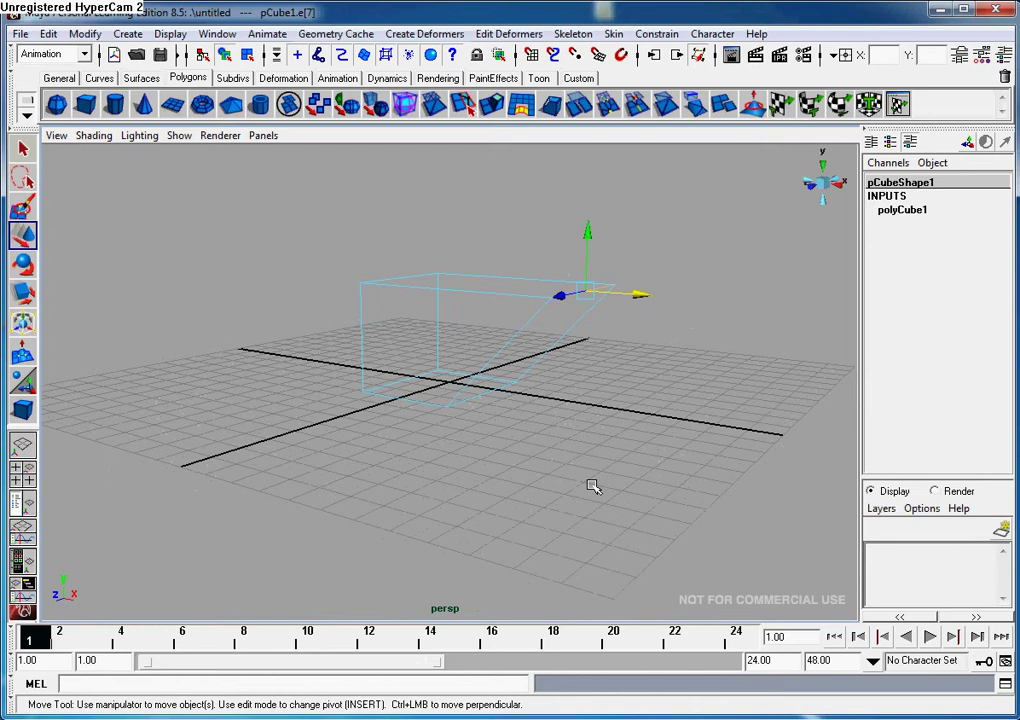
left_click(587, 472)
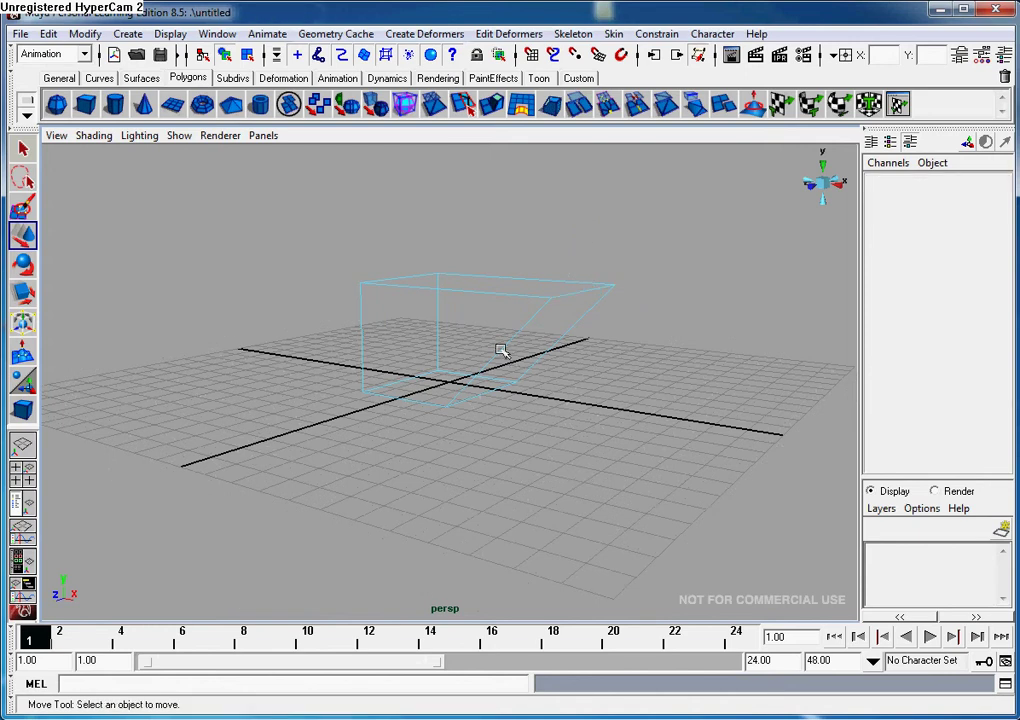
Rotate another cube edge to tilt that side further, then deselect it.
left_click(358, 346)
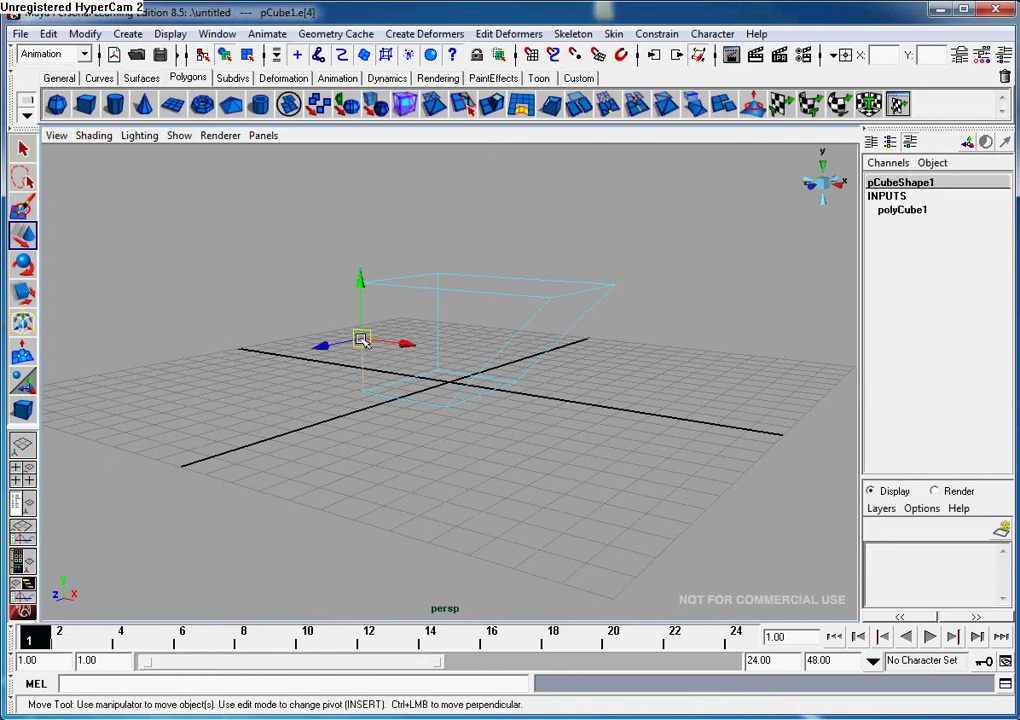
left_click(25, 264)
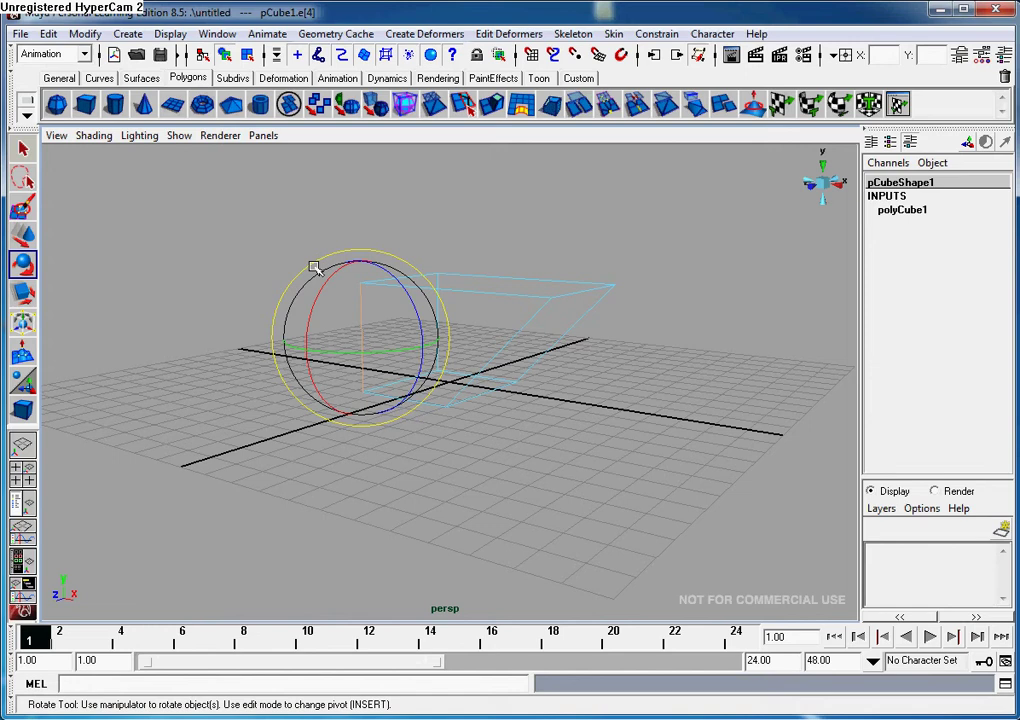
left_click_drag(314, 268, 269, 285)
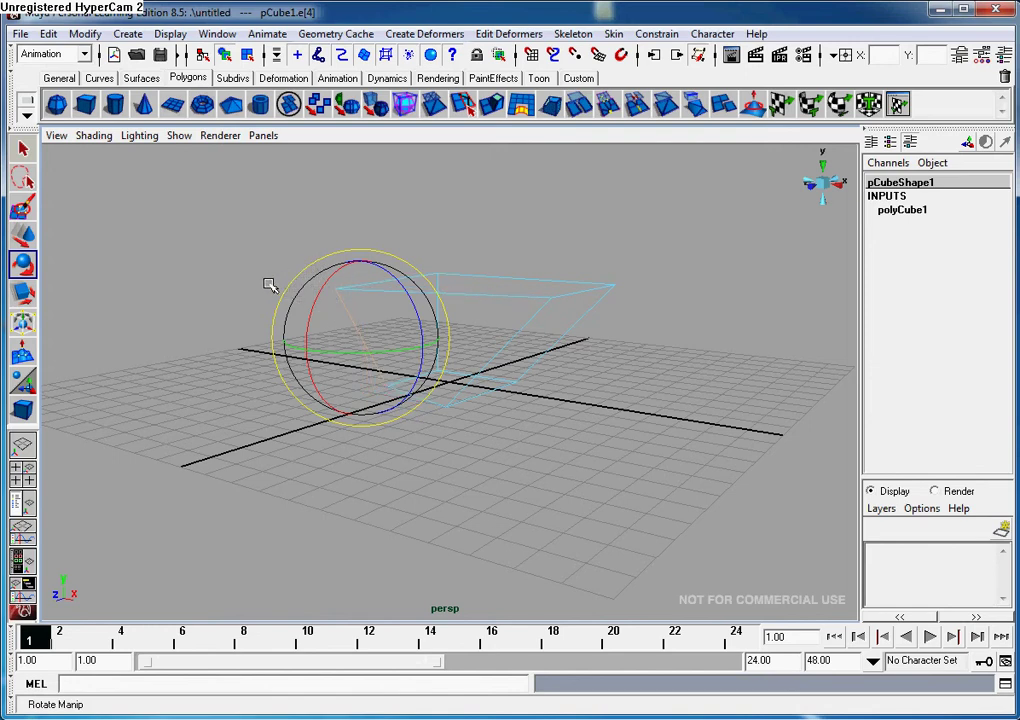
left_click_drag(483, 553, 506, 581, "alt")
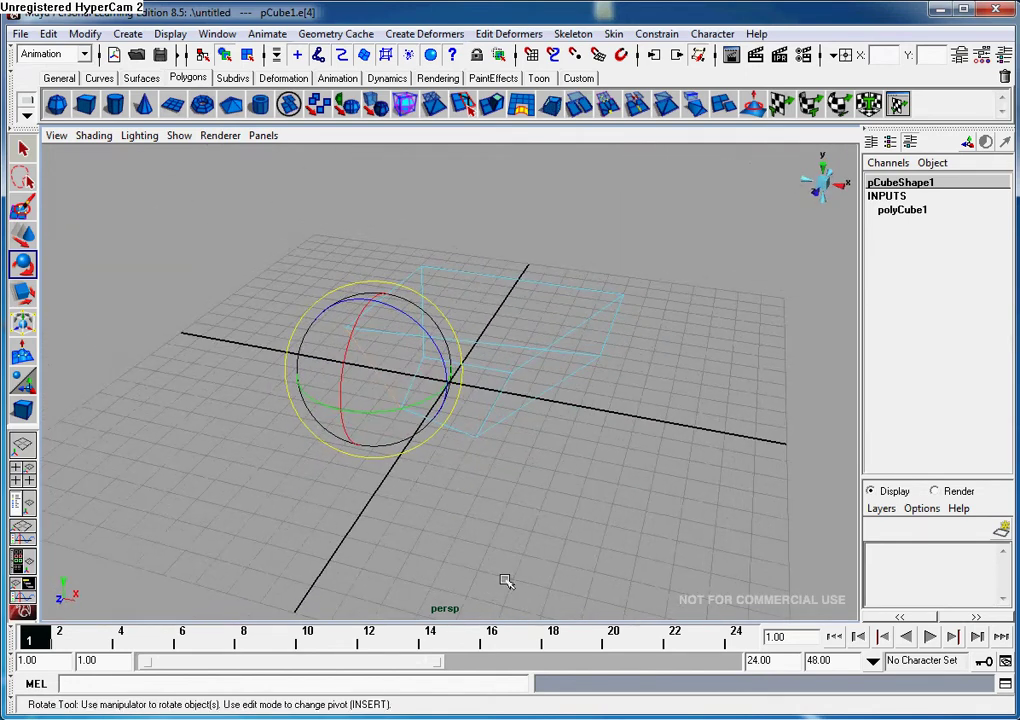
left_click(576, 378)
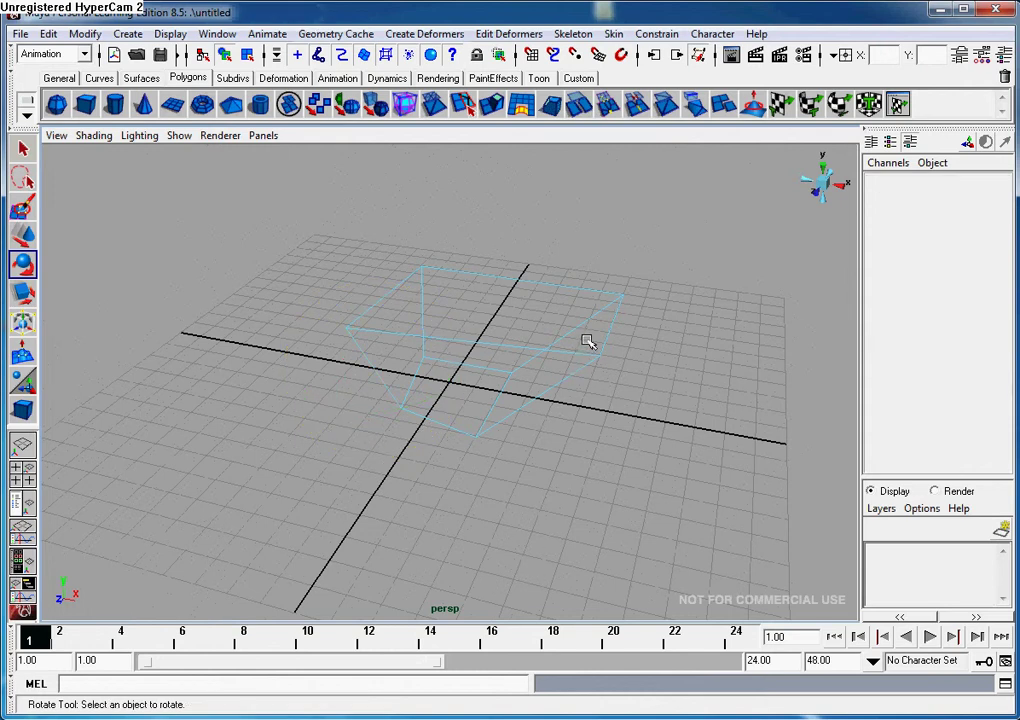
Marquee-select all twelve edges of the cube.
left_click(503, 347)
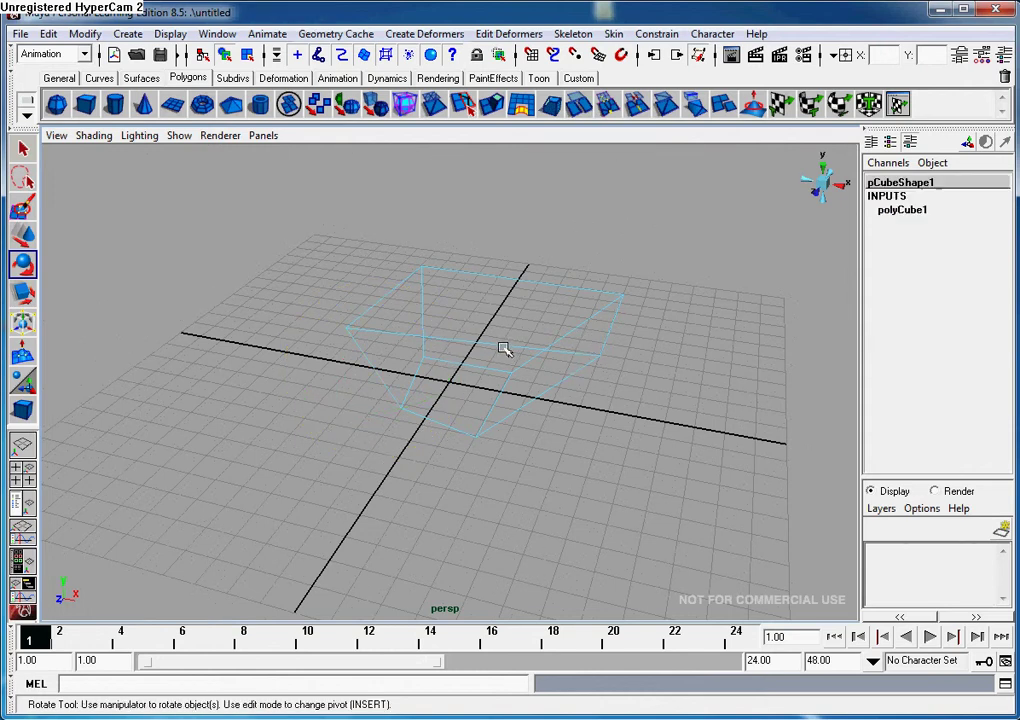
left_click(570, 346)
right_click(569, 345)
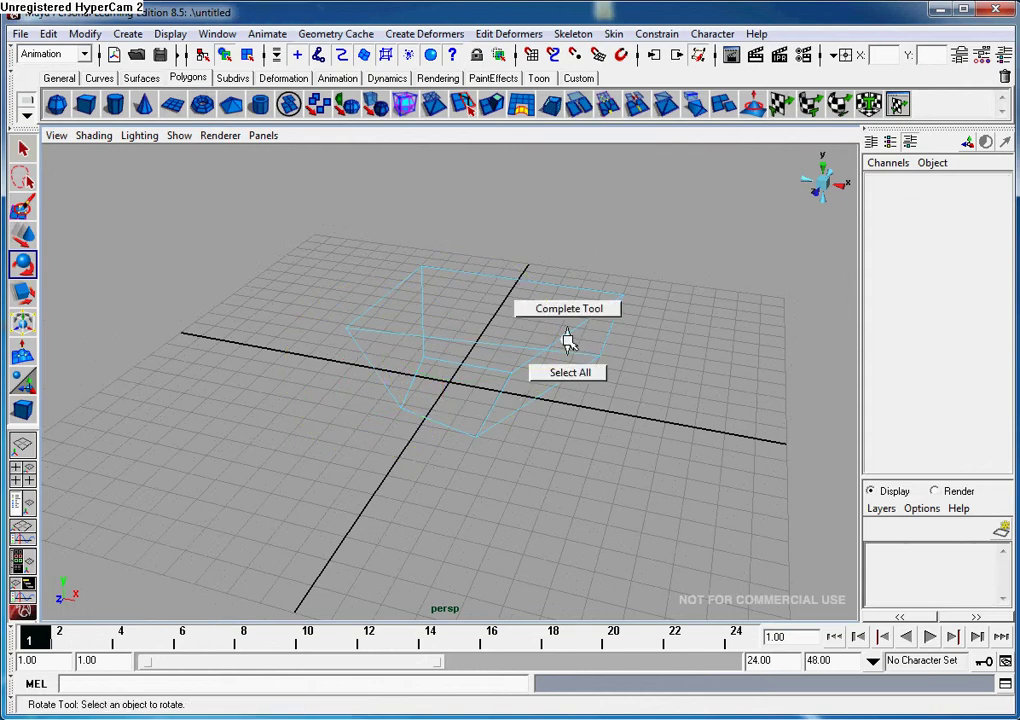
left_click_drag(328, 253, 656, 467)
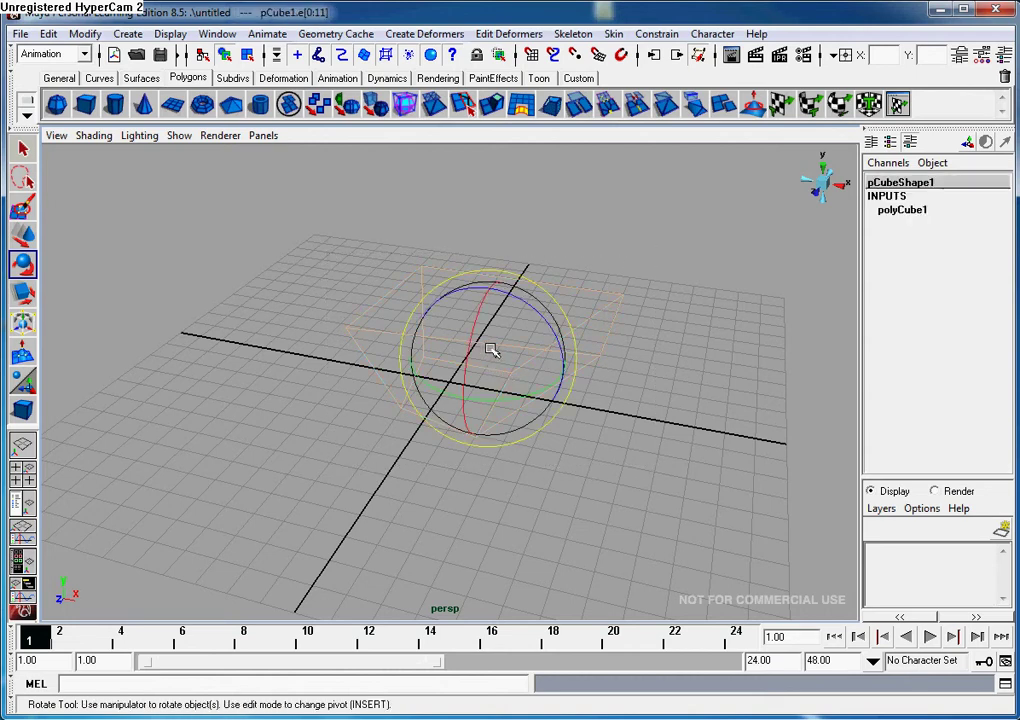
Switch the cube to Face mode and select its top face.
right_click(493, 347)
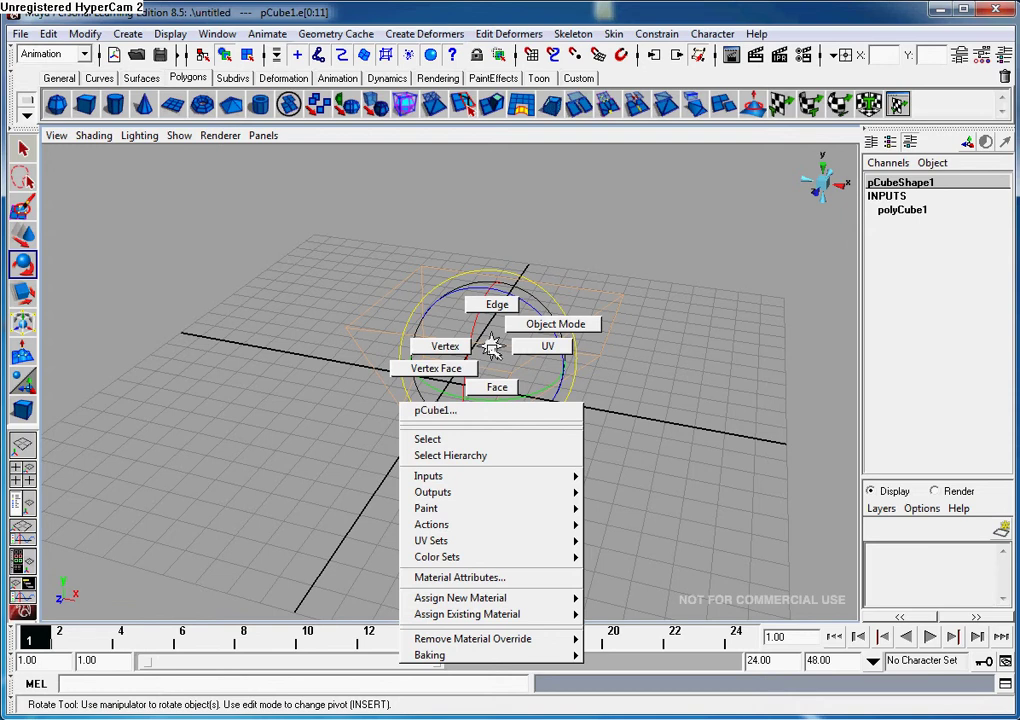
left_click(494, 388)
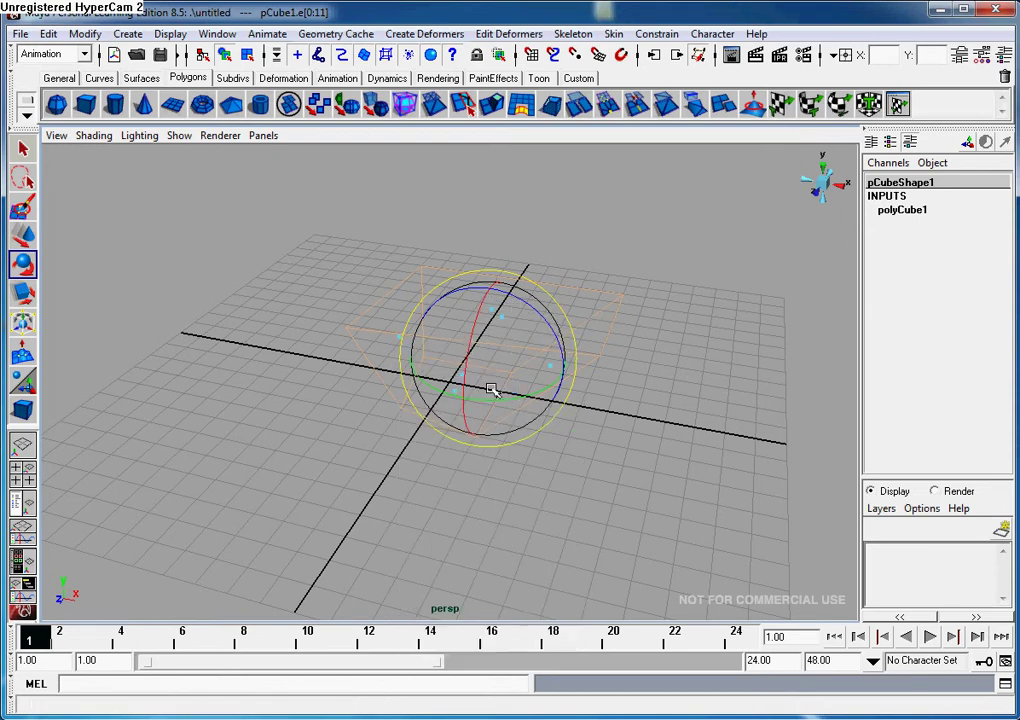
left_click(630, 360)
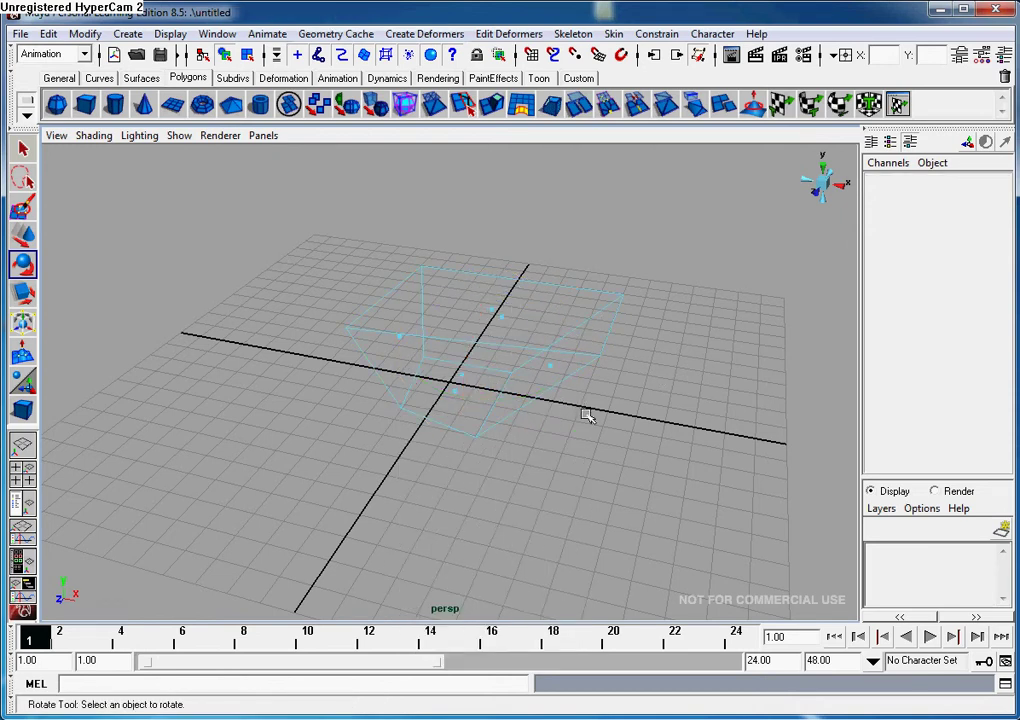
left_click_drag(587, 416, 392, 399, "alt")
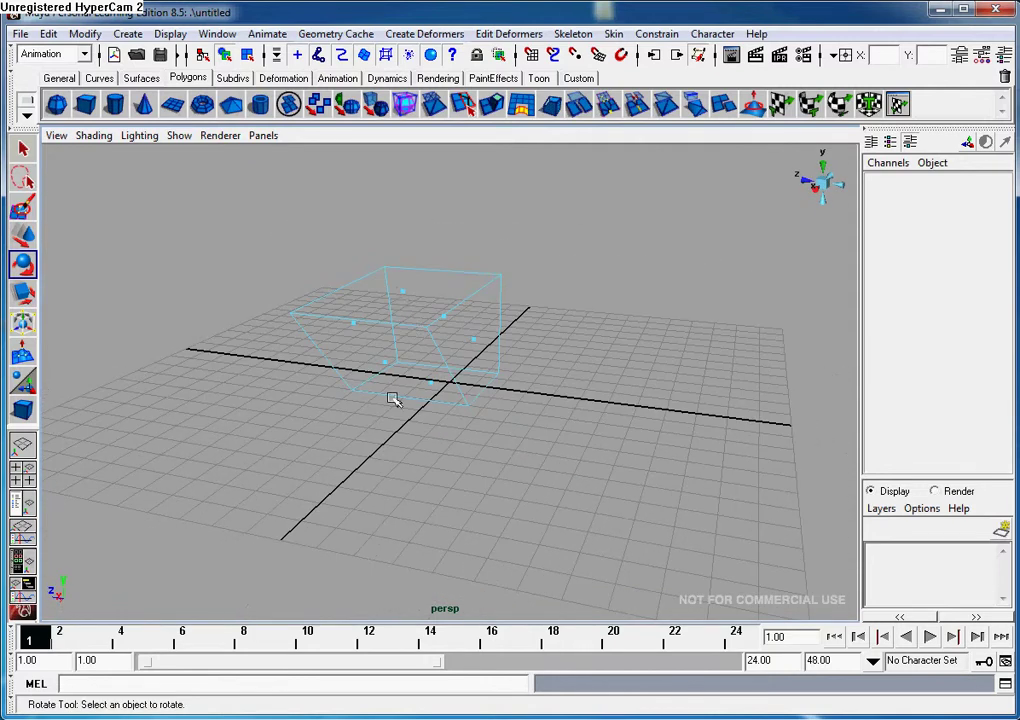
left_click(403, 294)
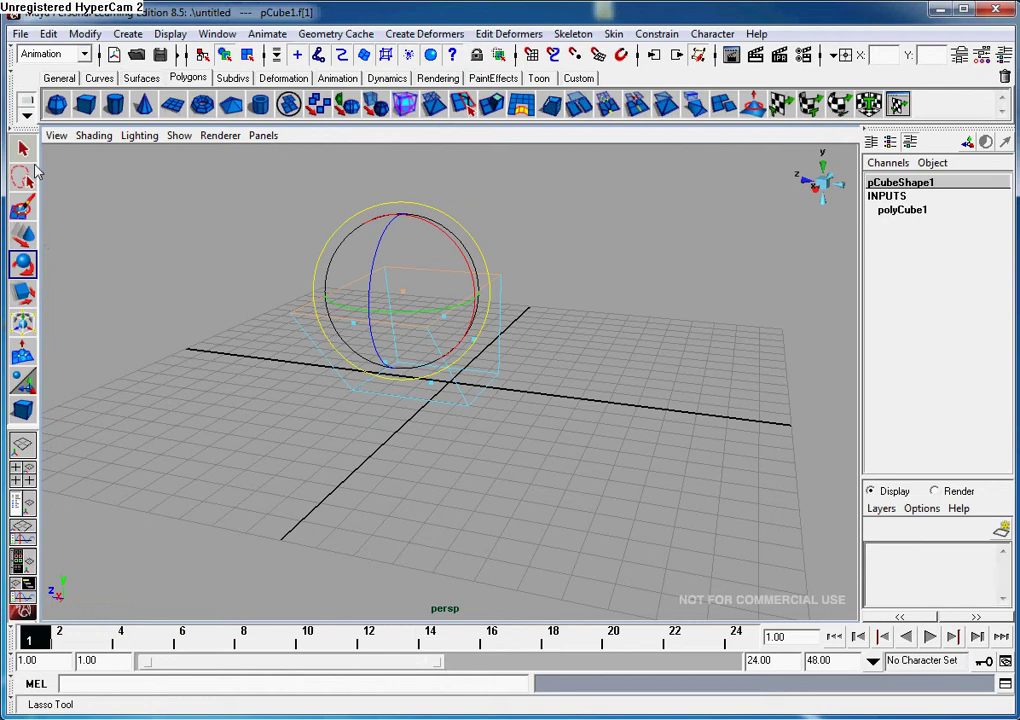
left_click(26, 150)
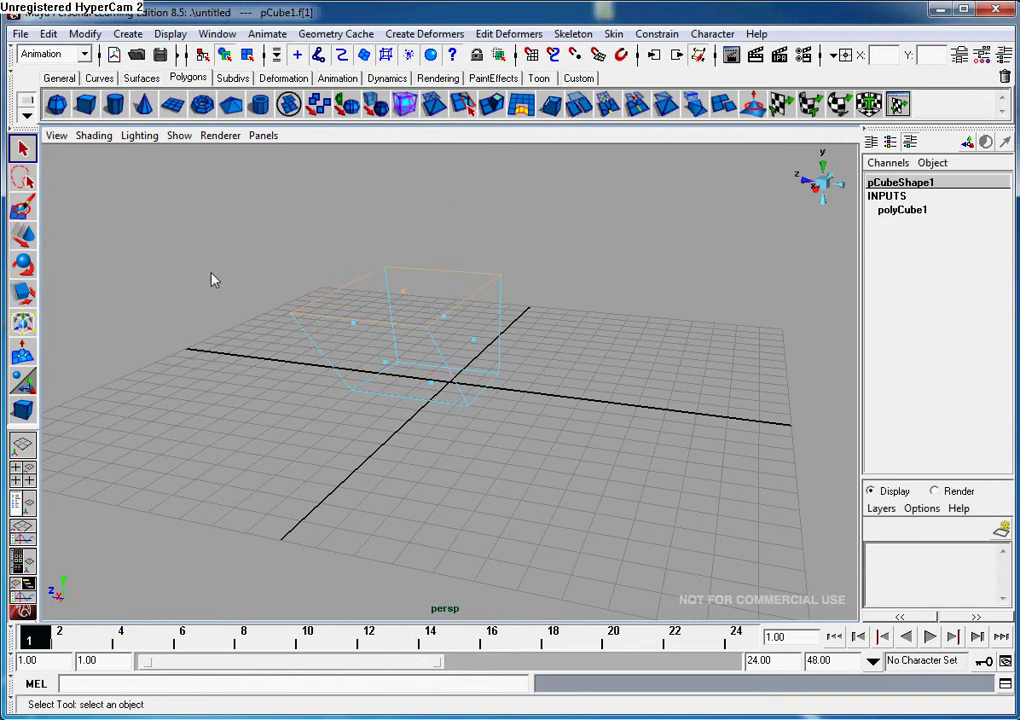
Test-move the top face, then scale it inward along Z to about 0.77.
left_click(24, 235)
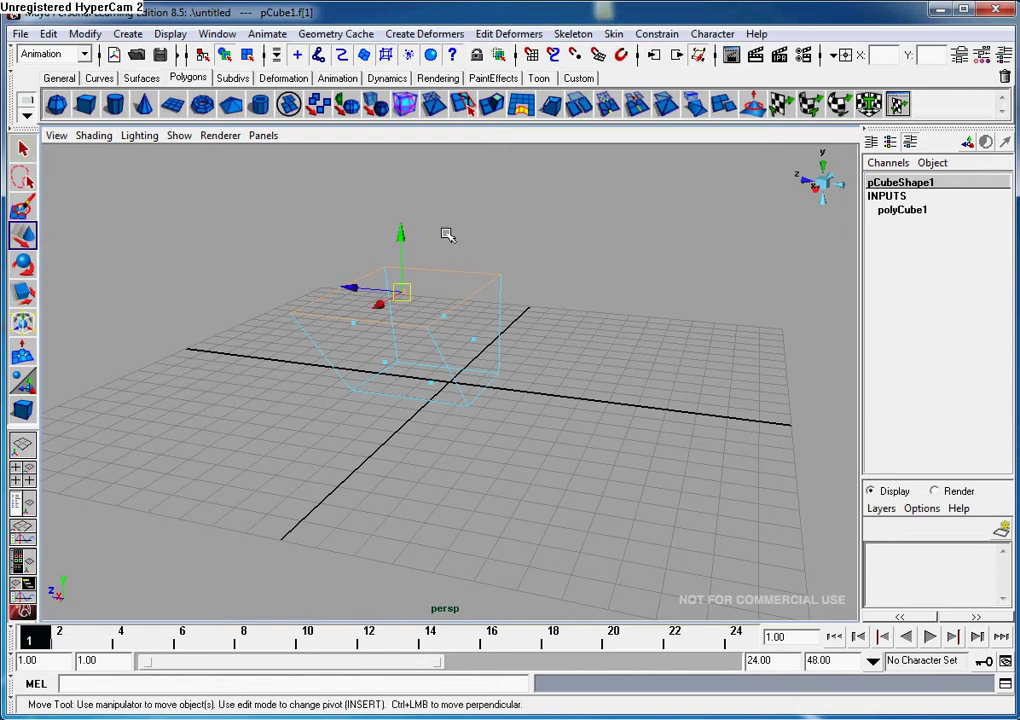
left_click_drag(402, 235, 428, 275)
left_click(24, 292)
left_click_drag(335, 273, 362, 280)
left_click(28, 262)
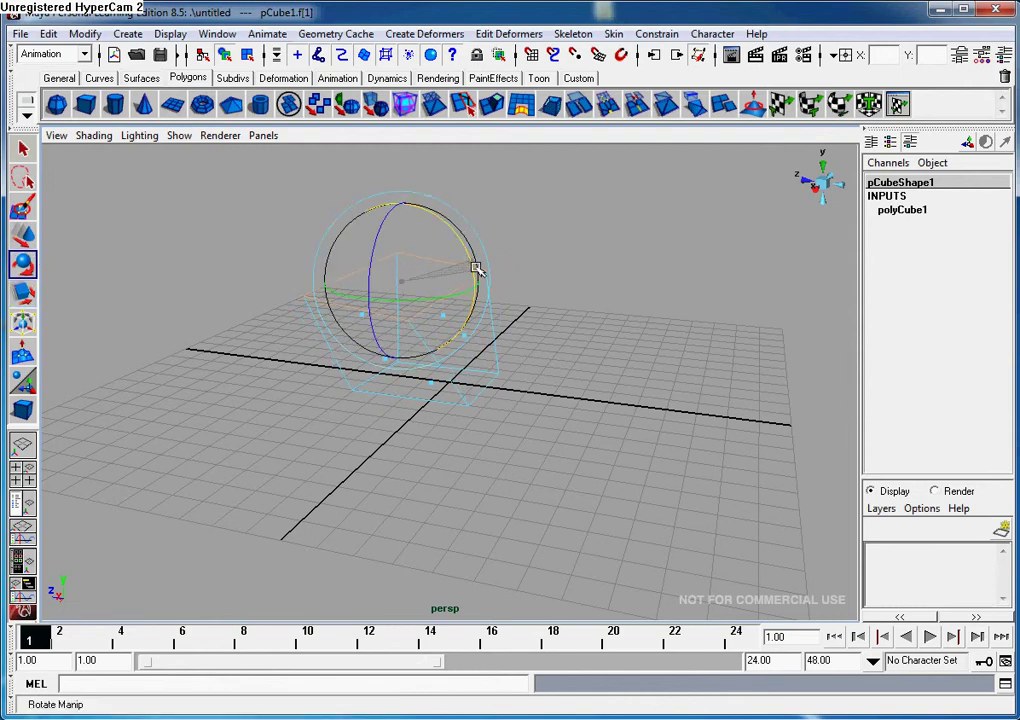
left_click(637, 426)
left_click(460, 306)
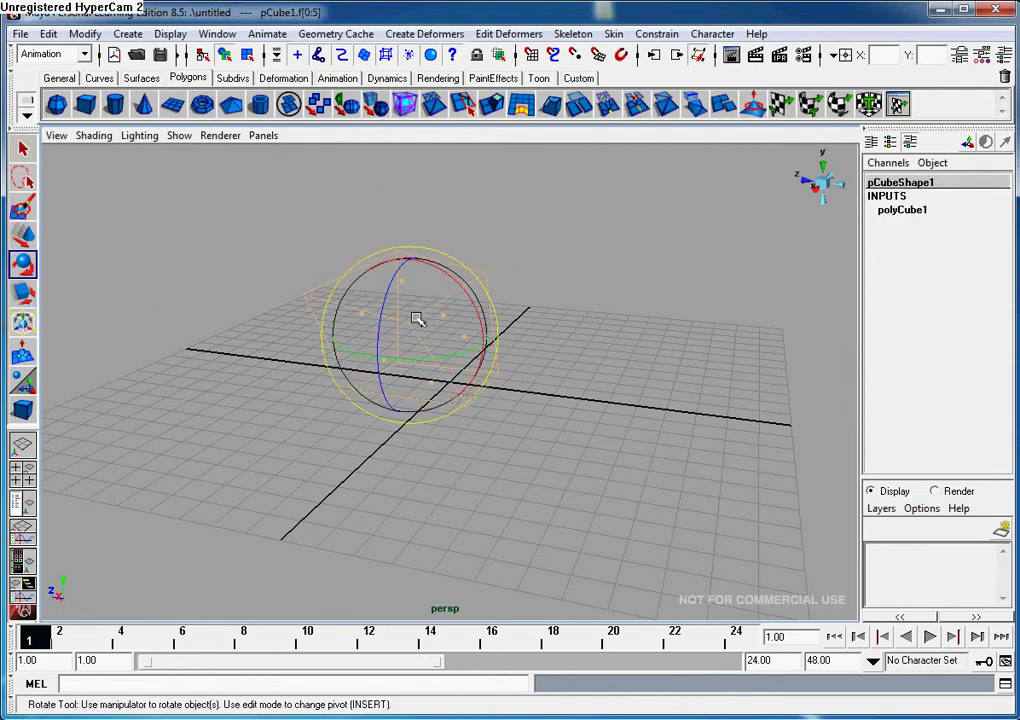
Switch the cube to Vertex mode and pick one top corner vertex.
right_click(410, 321)
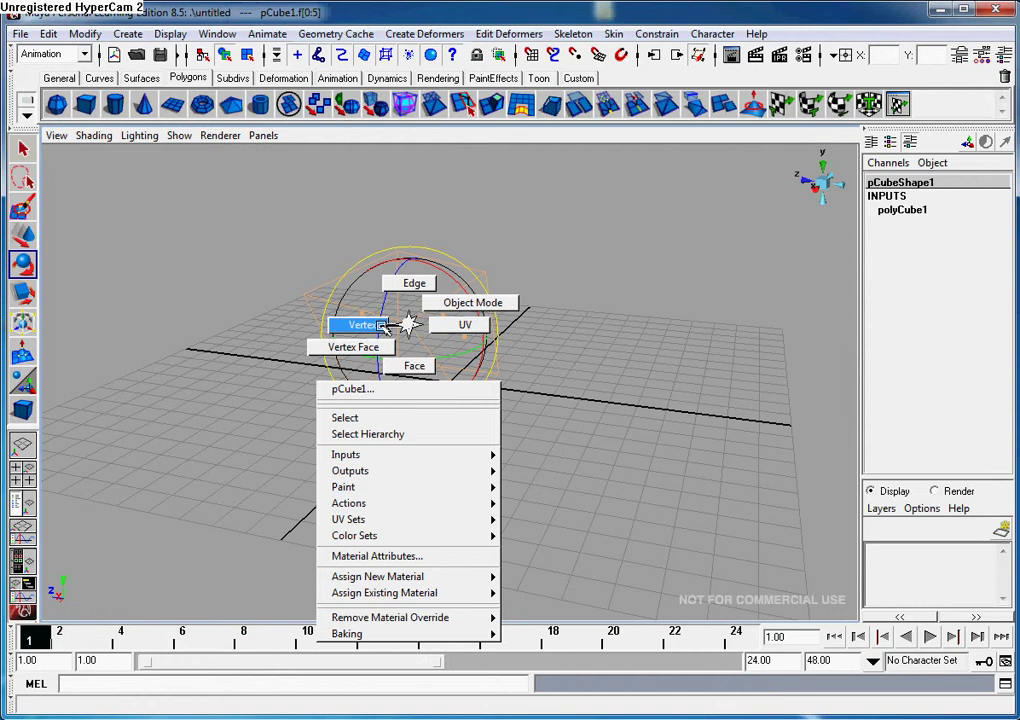
left_click(383, 328)
key("q")
scroll(417, 346, "up", 3)
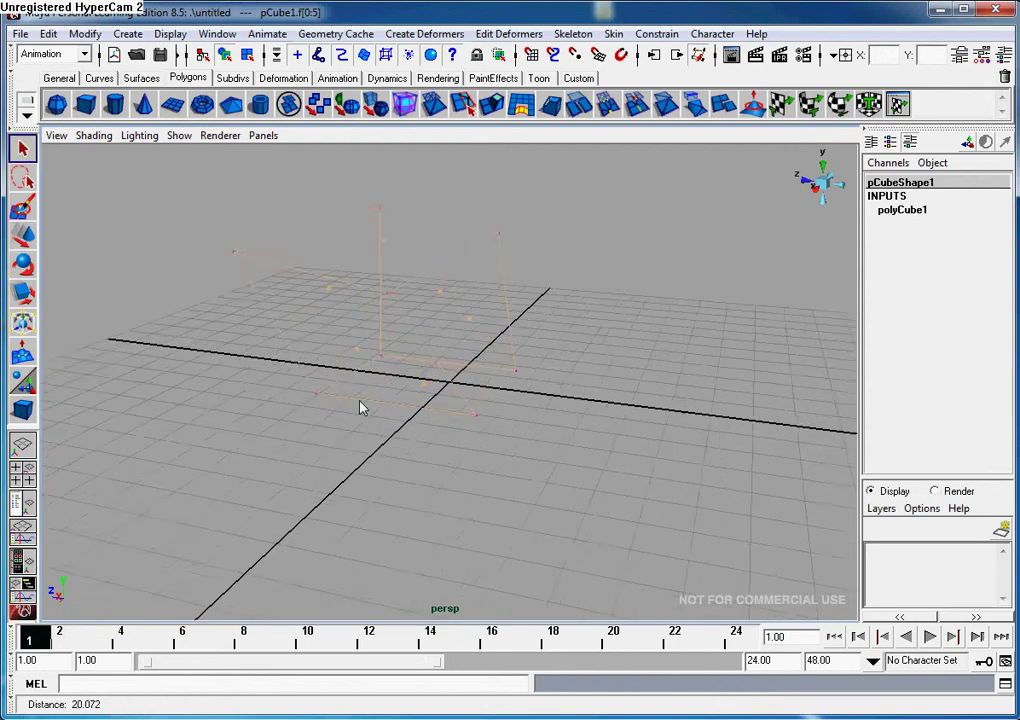
left_click(333, 414)
left_click(117, 186)
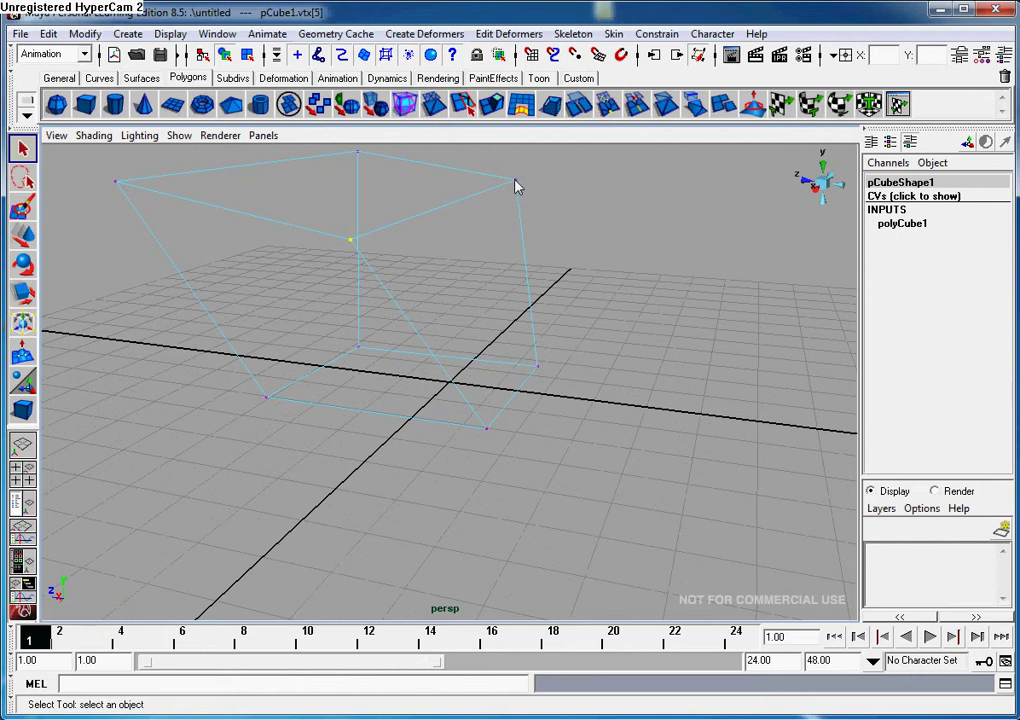
Pull the corner vertex outward along Z and slightly upward along Y.
key("w")
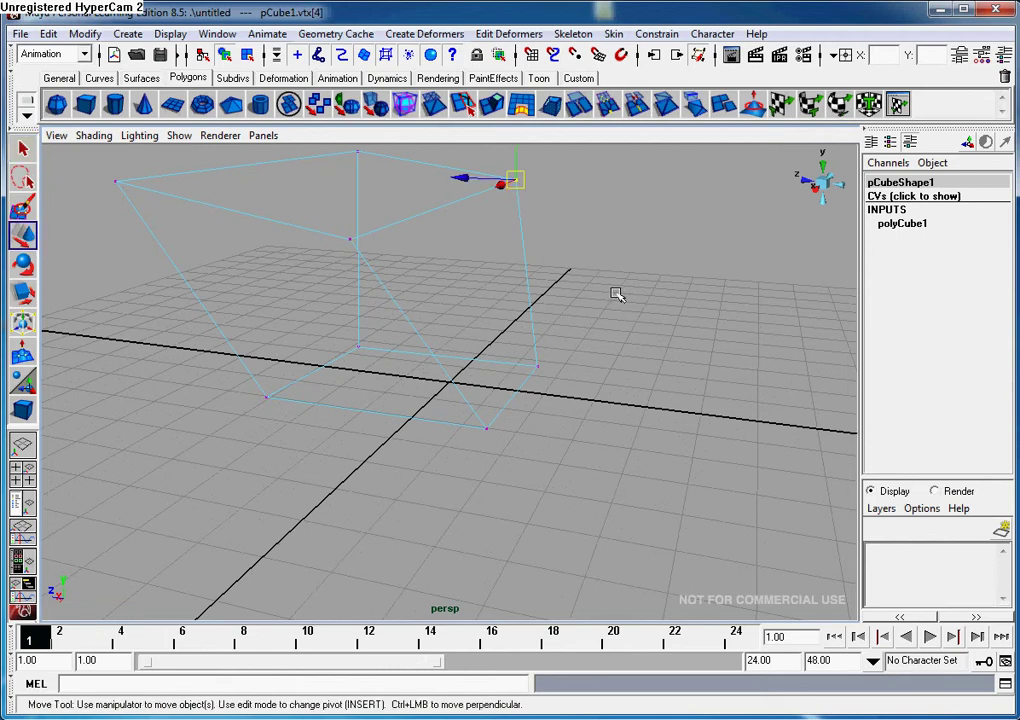
scroll(617, 294, "down", 2)
middle_click_drag(608, 291, 617, 357, "alt")
left_click(500, 285)
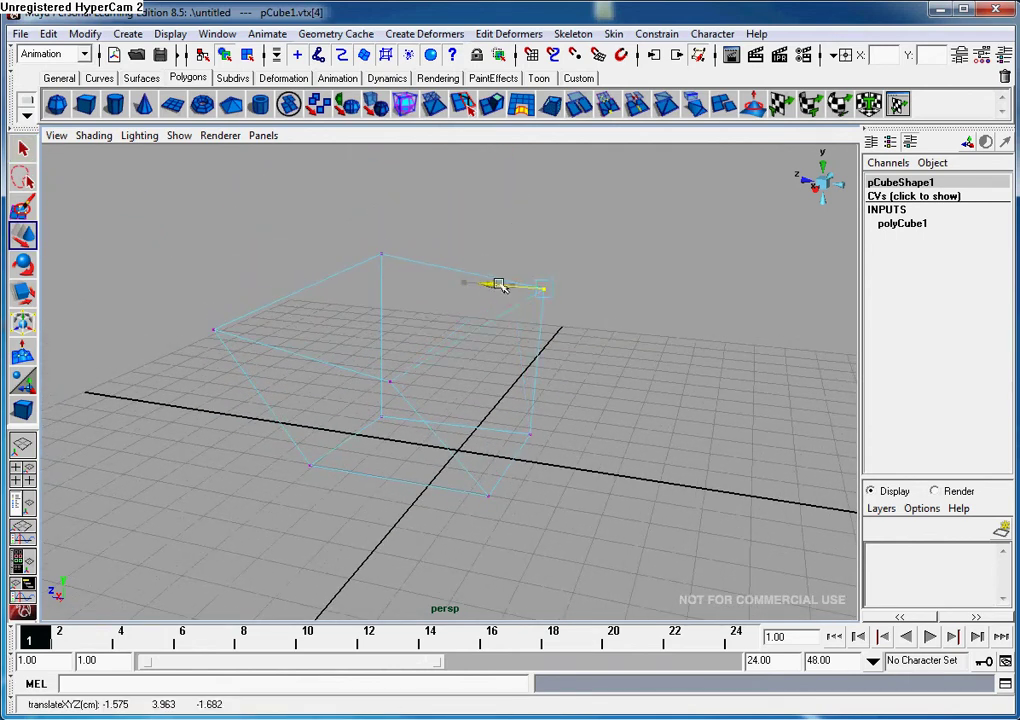
mouse_move(500, 285)
left_mouse_down()
mouse_move(547, 289)
mouse_move(515, 287)
left_mouse_up()
left_click_drag(569, 224, 567, 211)
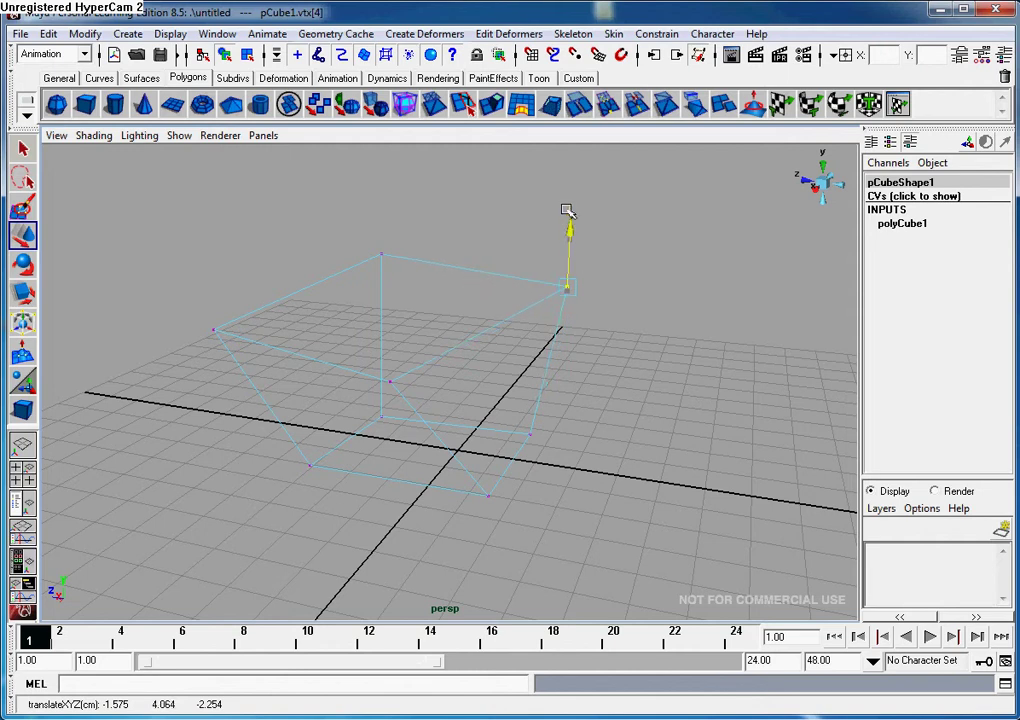
mouse_move(596, 415)
left_mouse_down("alt")
mouse_move(401, 364)
mouse_move(418, 437)
mouse_move(592, 447)
mouse_move(608, 424)
left_mouse_up("alt")
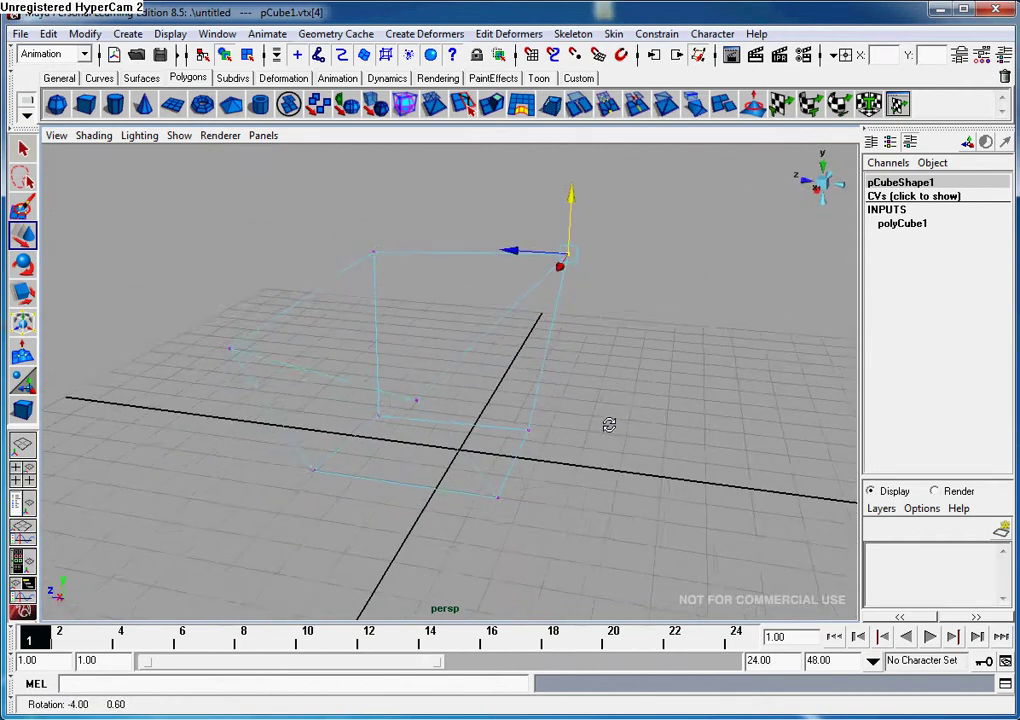
right_click(382, 313)
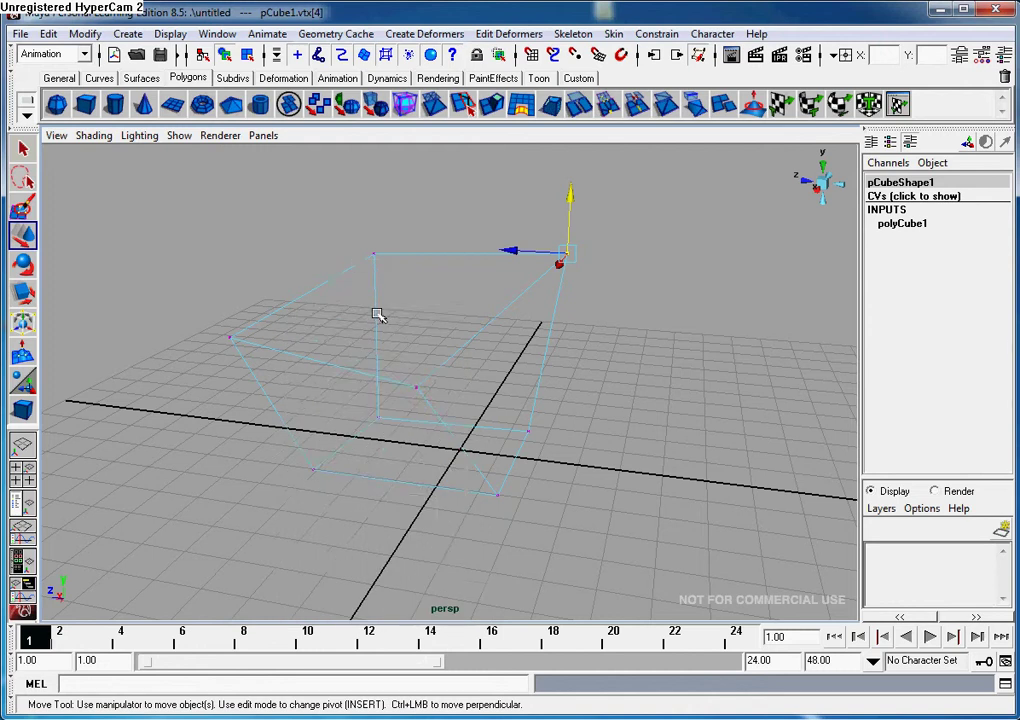
right_click_drag(376, 314, 455, 316)
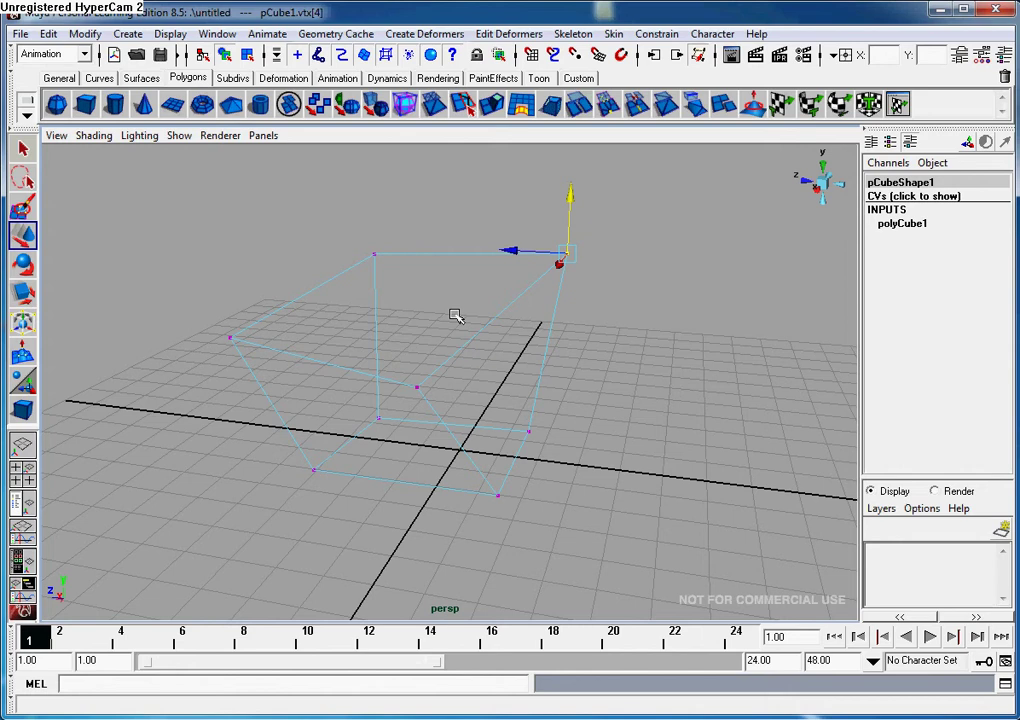
Select a single corner UV point, then marquee-select all the cube's UV points.
left_click(446, 363)
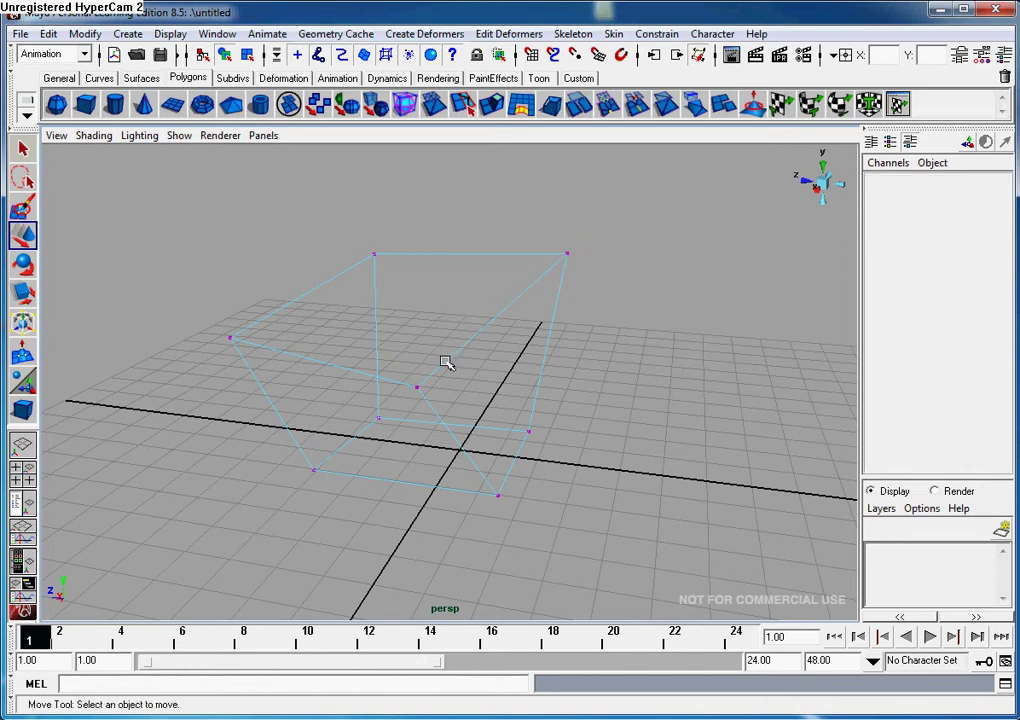
left_click(420, 387)
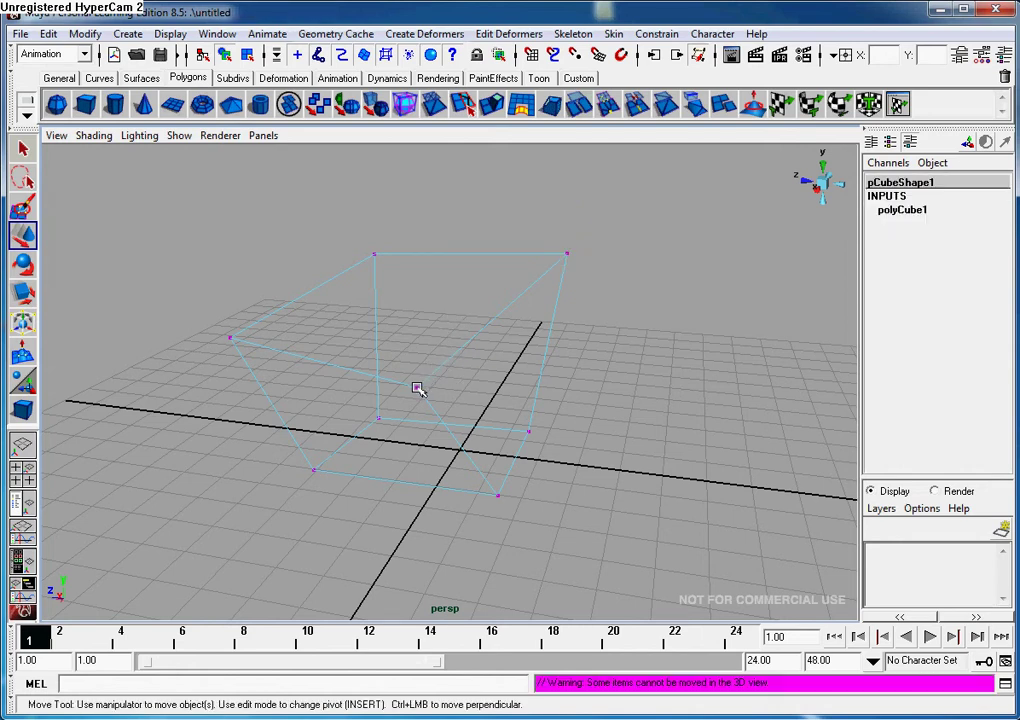
left_click(374, 257)
left_click_drag(182, 209, 672, 526)
right_click_drag(423, 388, 474, 387)
left_click(388, 260)
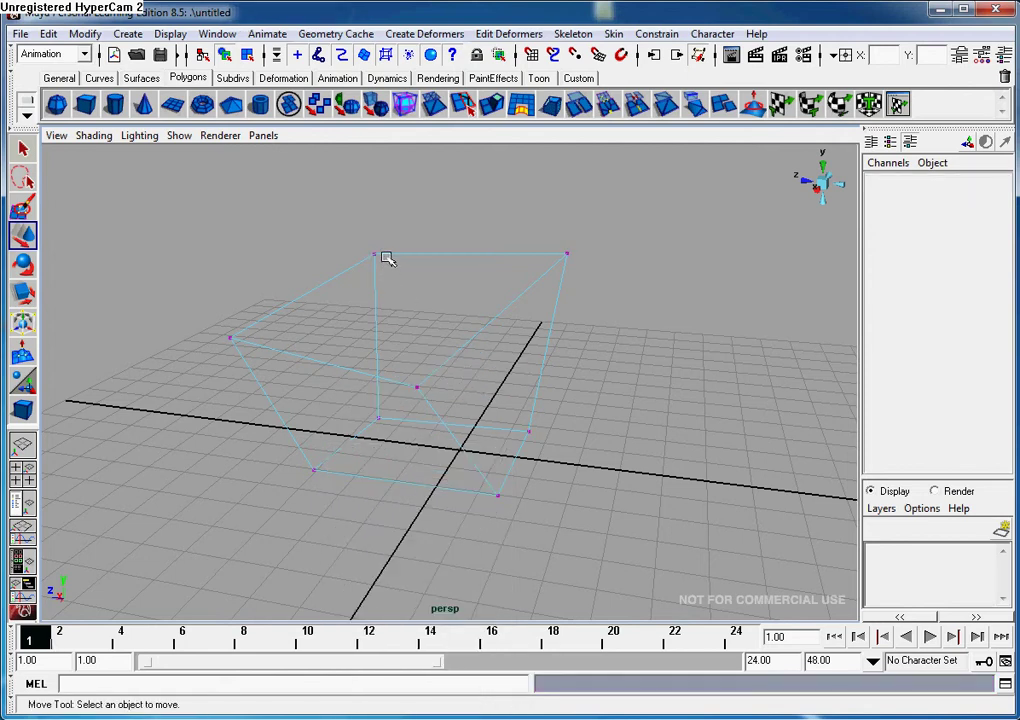
left_click(375, 257)
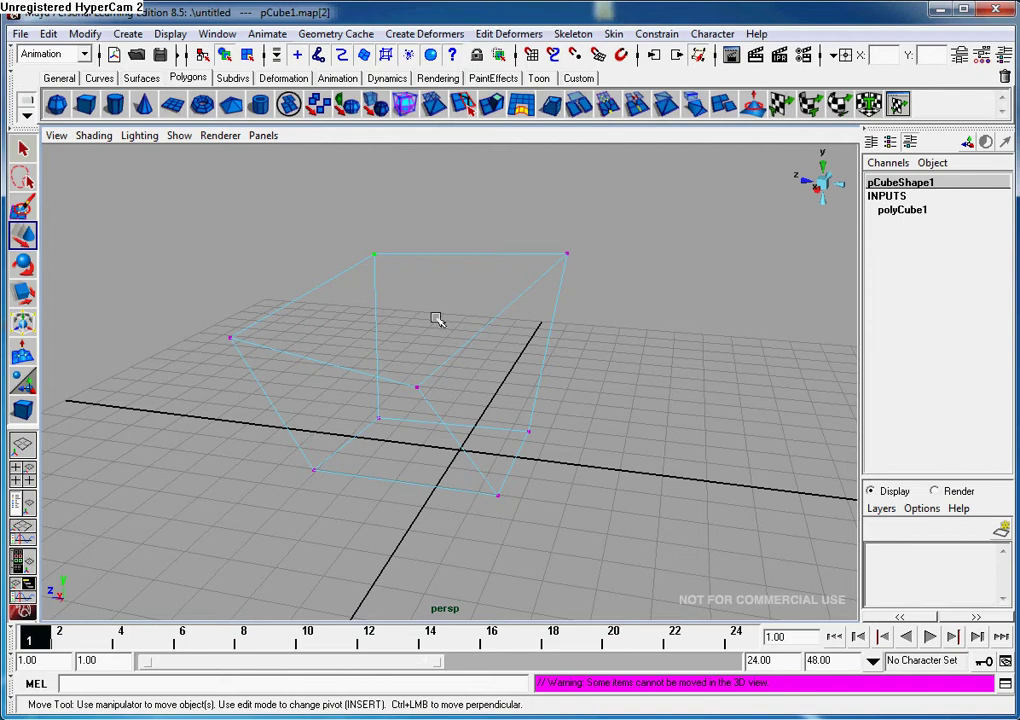
right_click_drag(437, 319, 436, 318)
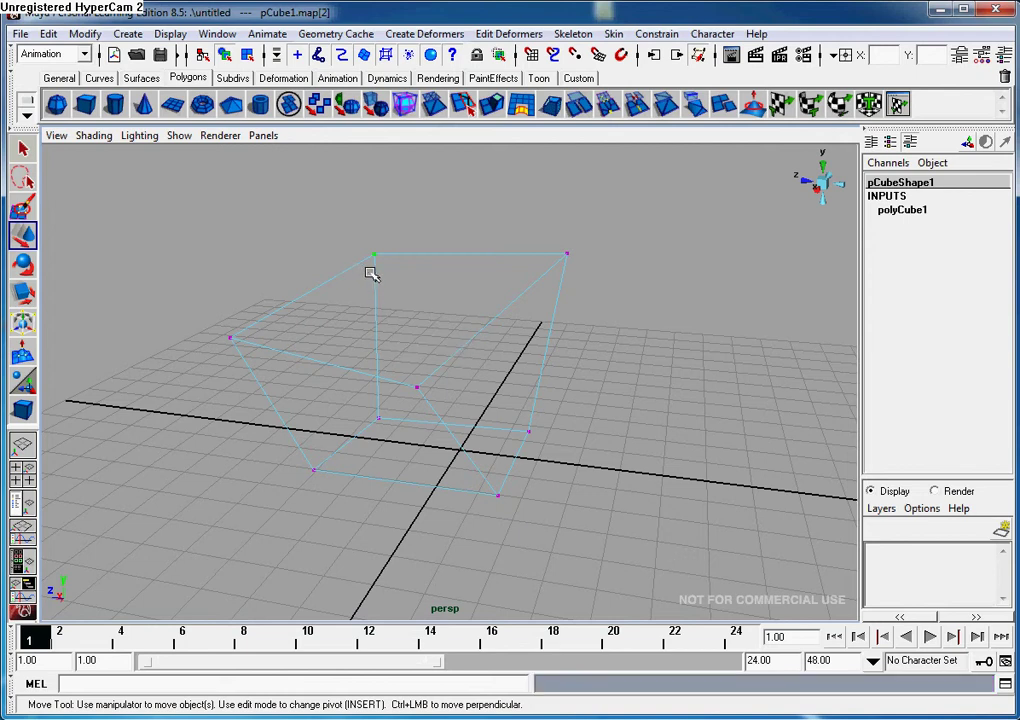
left_click(375, 271)
left_click_drag(162, 269, 749, 538)
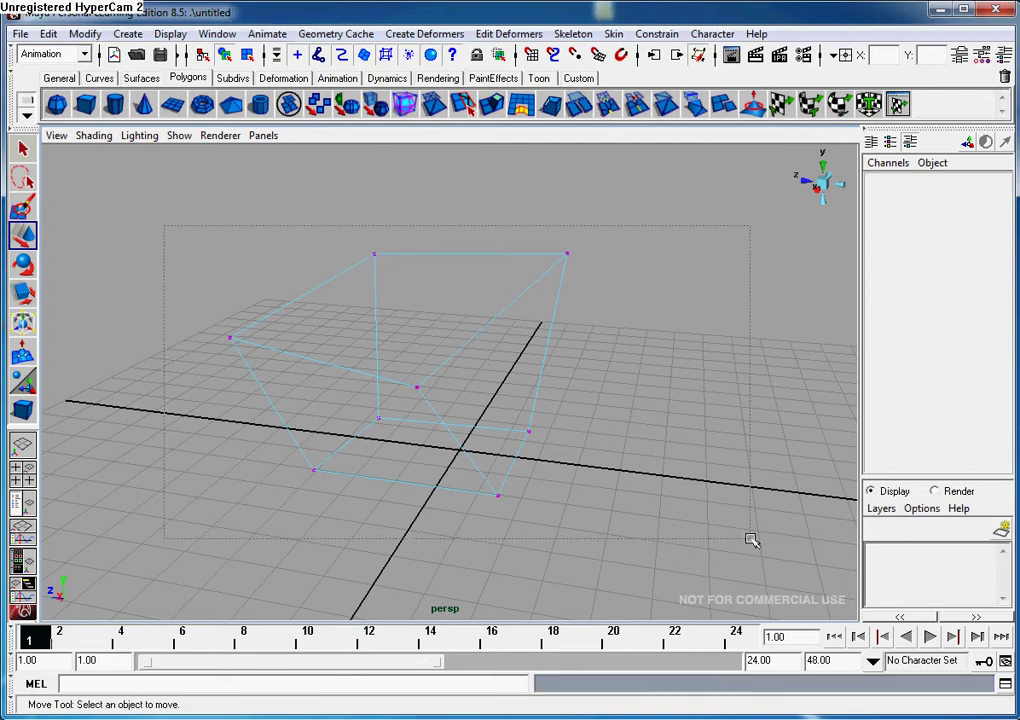
Return to Object Mode and select pCube1 as a whole object.
right_click_drag(400, 383, 434, 361)
left_click(287, 248)
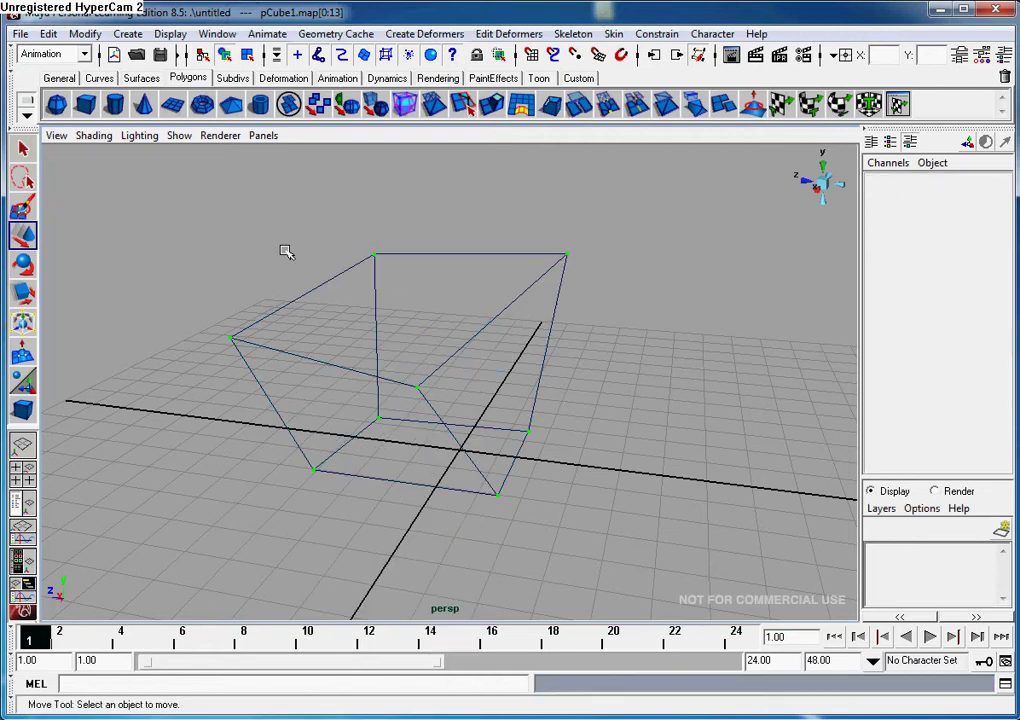
left_click(279, 311)
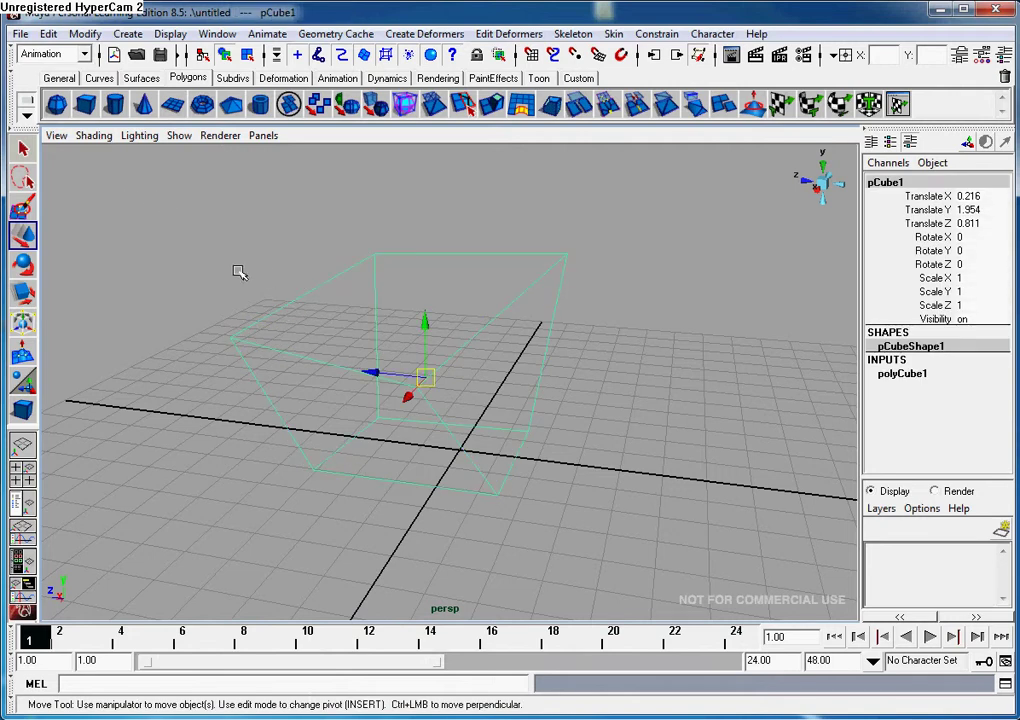
Move pCube1 up to Translate Y 3.015 and along X to -0.243.
left_click(18, 149)
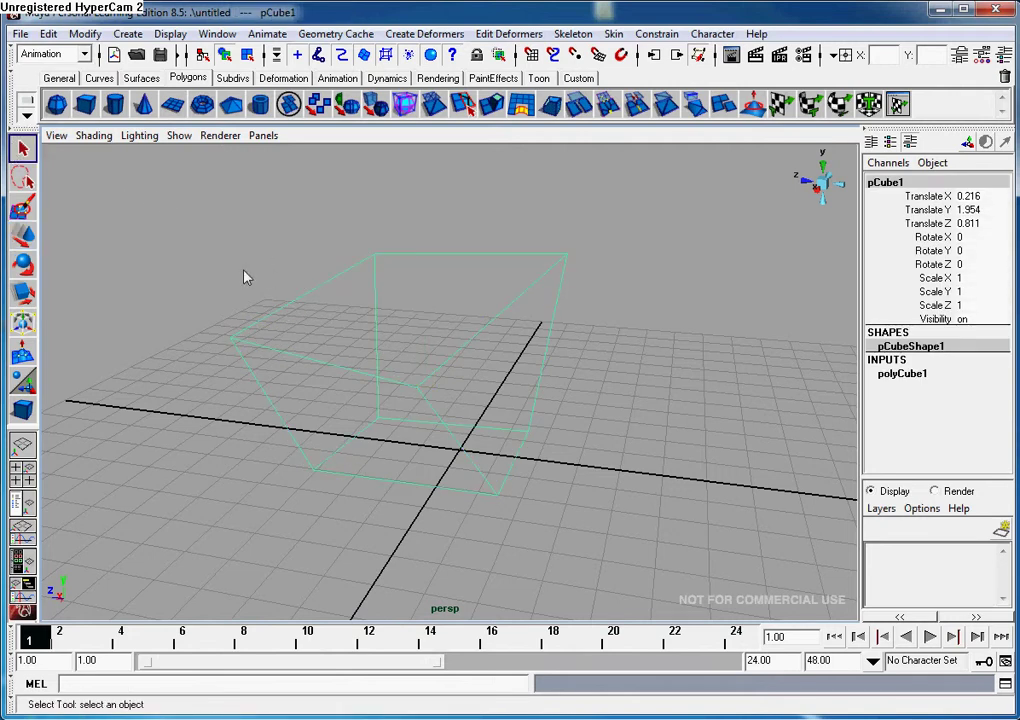
left_click(407, 365)
left_click(23, 236)
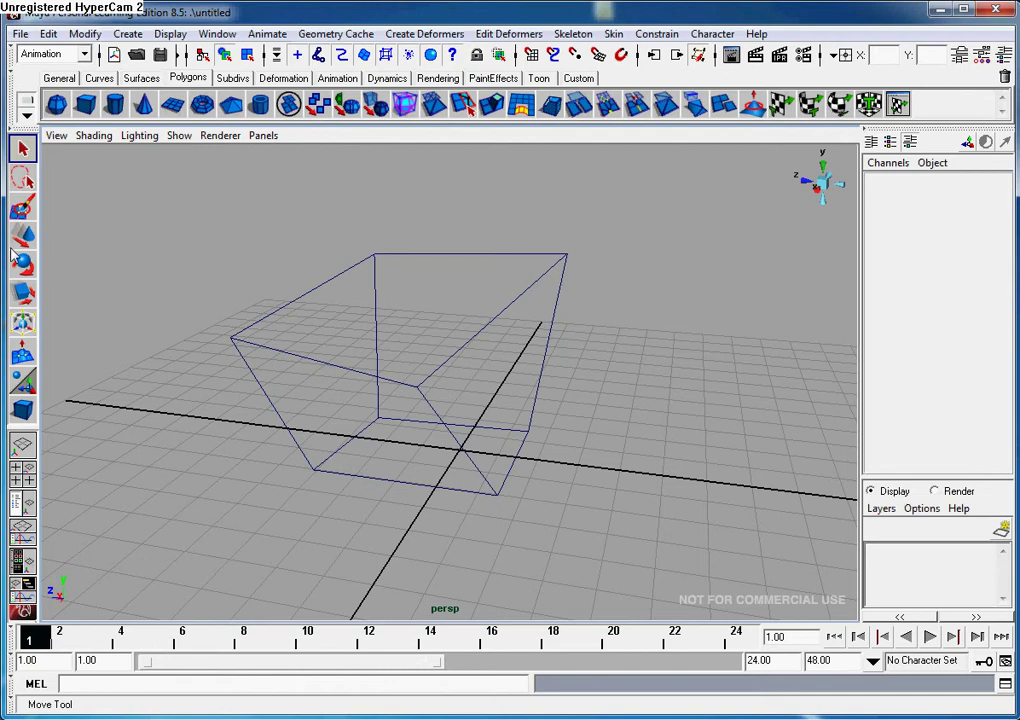
left_click(420, 388)
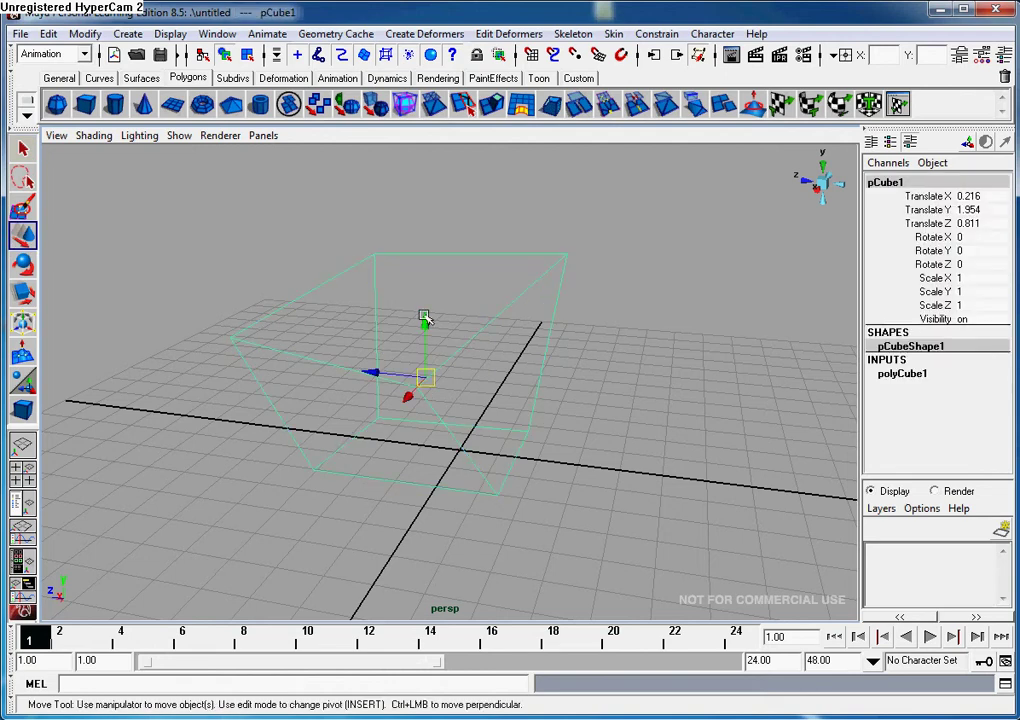
left_click_drag(425, 325, 426, 282)
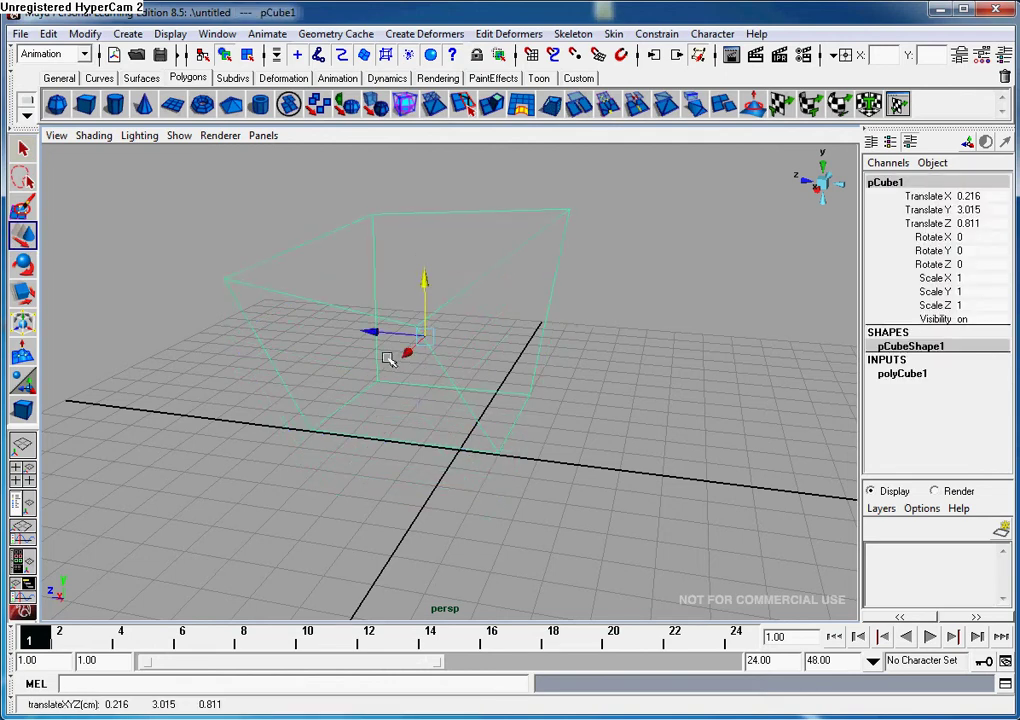
left_click_drag(410, 353, 459, 377)
mouse_move(515, 428)
left_mouse_down("alt")
mouse_move(312, 413)
mouse_move(485, 430)
mouse_move(474, 446)
mouse_move(387, 408)
mouse_move(485, 430)
mouse_move(568, 427)
mouse_move(526, 412)
mouse_move(508, 426)
left_mouse_up("alt")
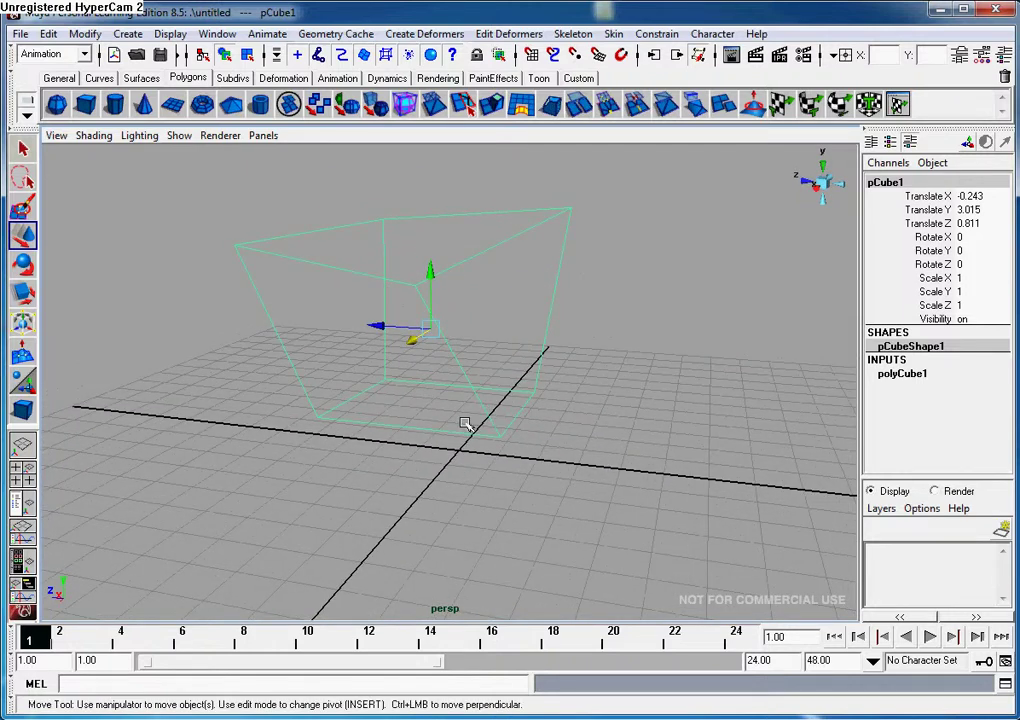